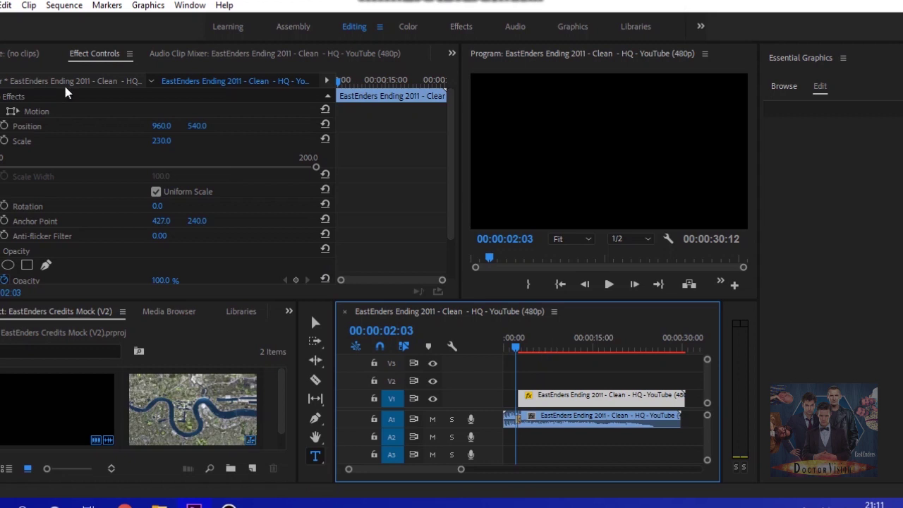
Zoom into the timeline and set the playhead to about one second to preview the aerial footage.
left_click(460, 469)
left_click_drag(460, 469, 451, 470)
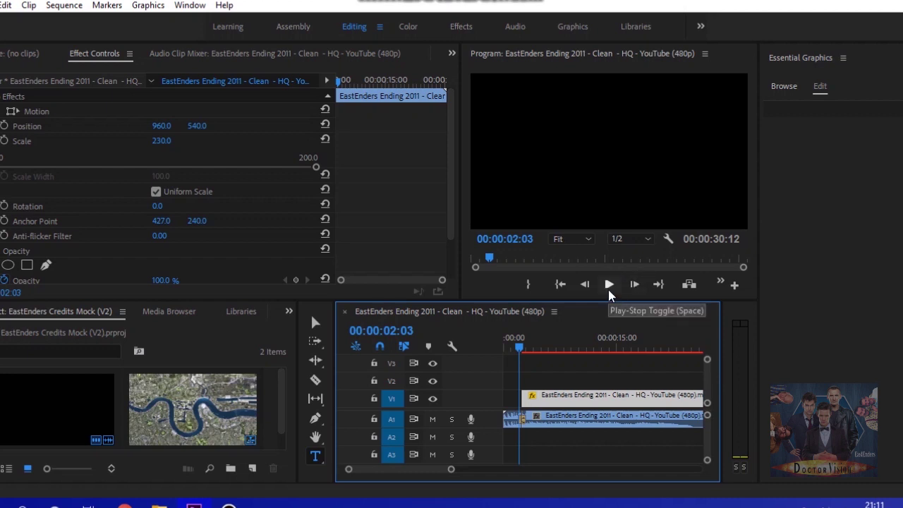
left_click_drag(520, 347, 515, 350)
left_click(609, 284)
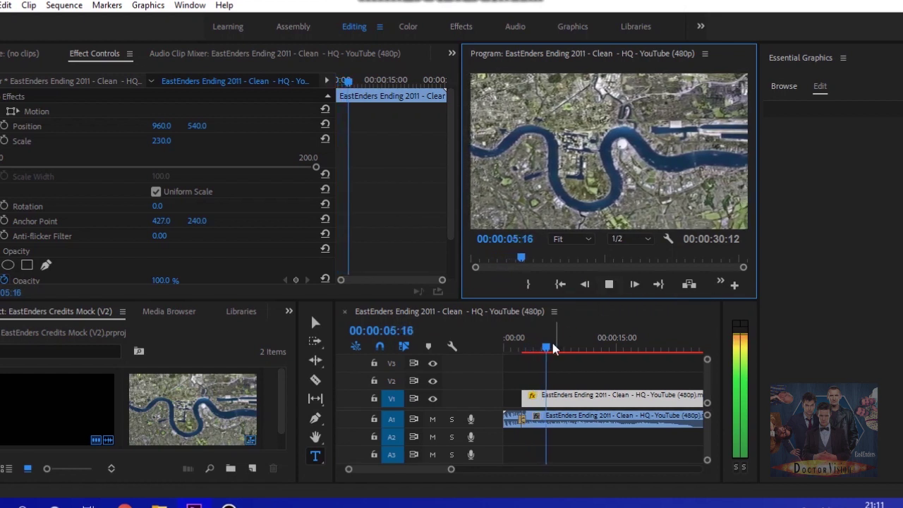
left_click(600, 343)
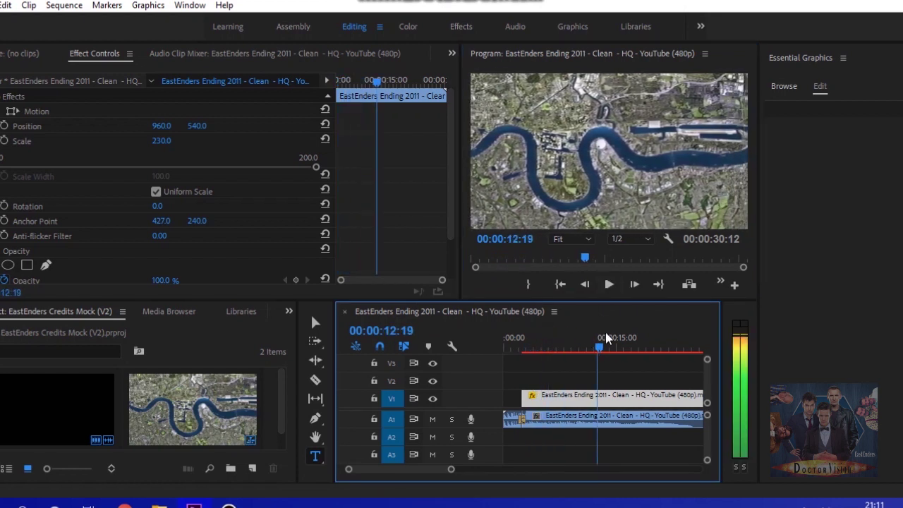
left_click(609, 283)
left_click(451, 468)
left_click_drag(455, 472, 477, 469)
left_click_drag(563, 349, 518, 358)
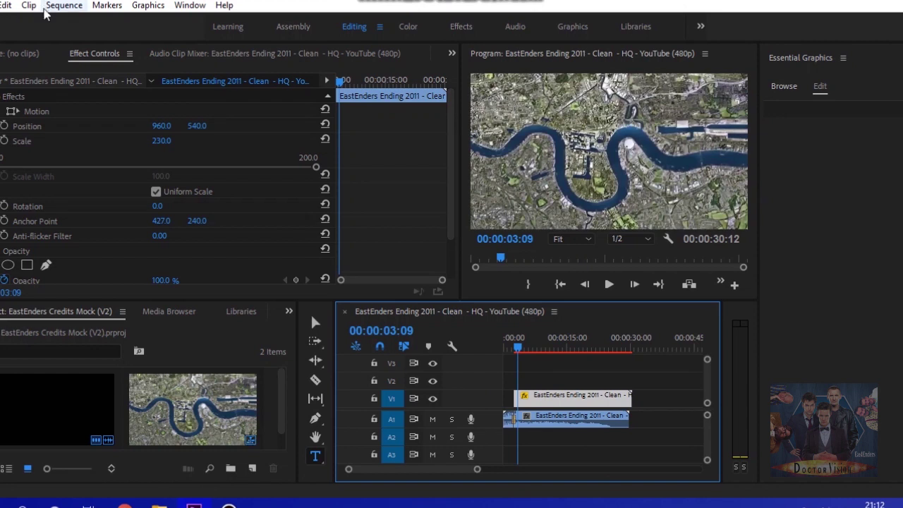
left_click(44, 8)
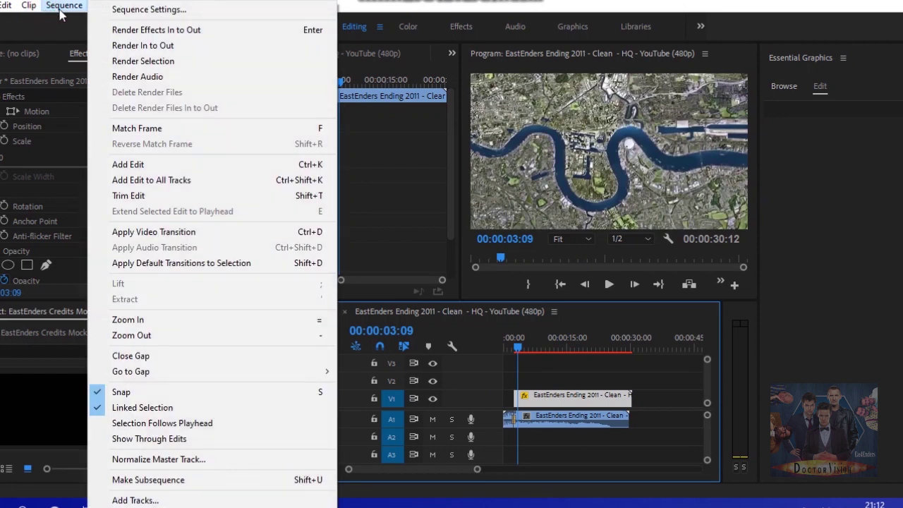
left_click(57, 9)
left_click(56, 9)
left_click(113, 14)
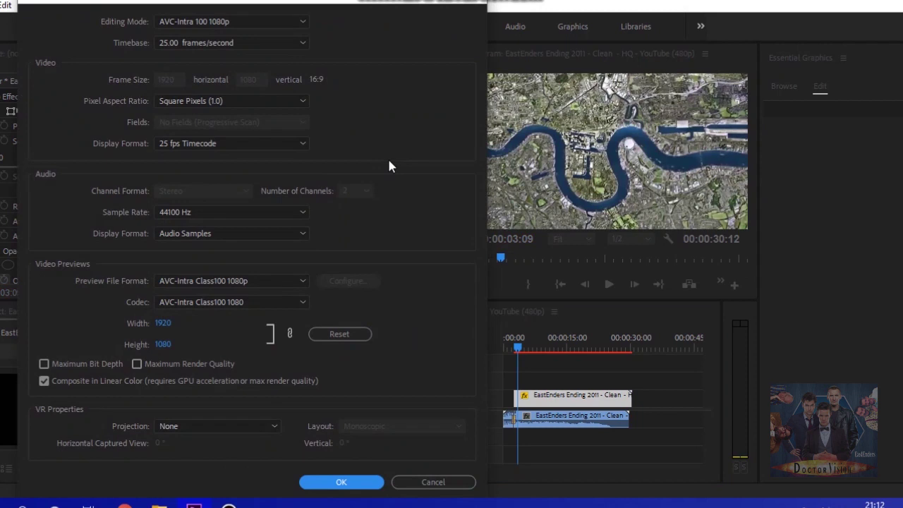
left_click(213, 22)
scroll(216, 104, "up", 1)
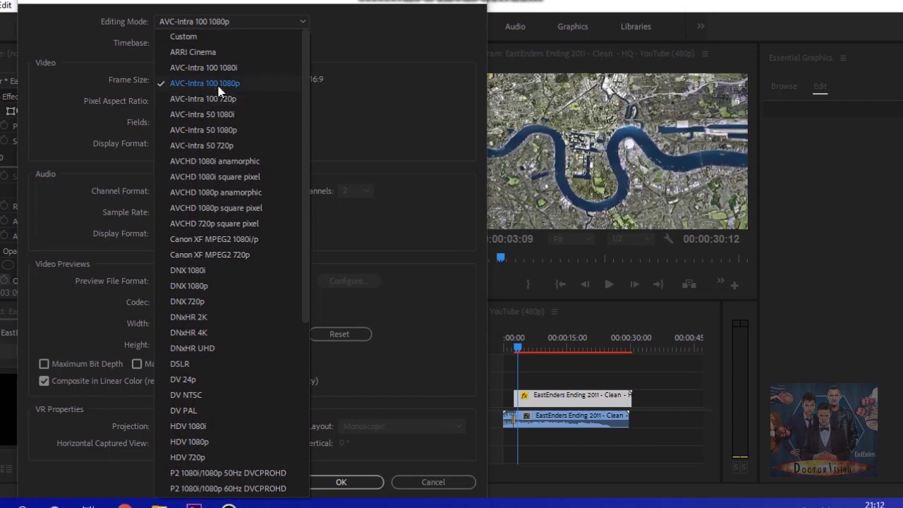
left_click(357, 132)
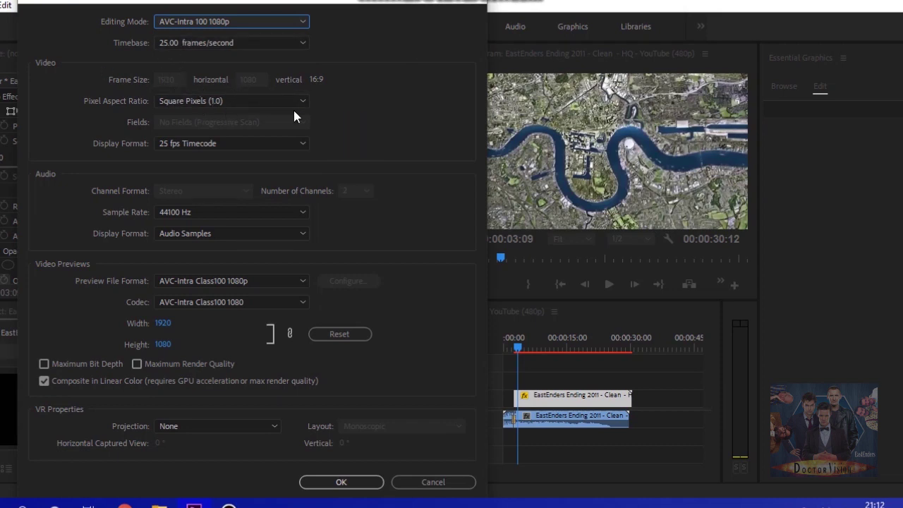
left_click(179, 46)
left_click(190, 75)
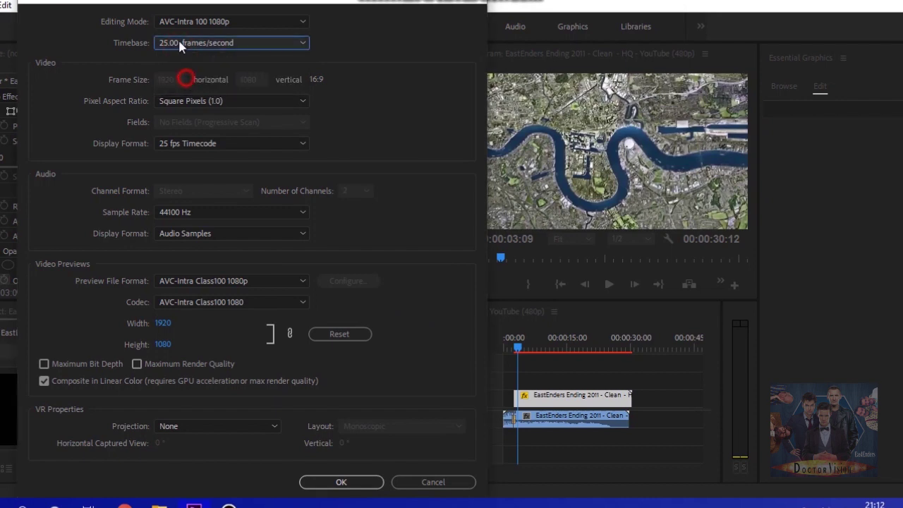
left_click(355, 482)
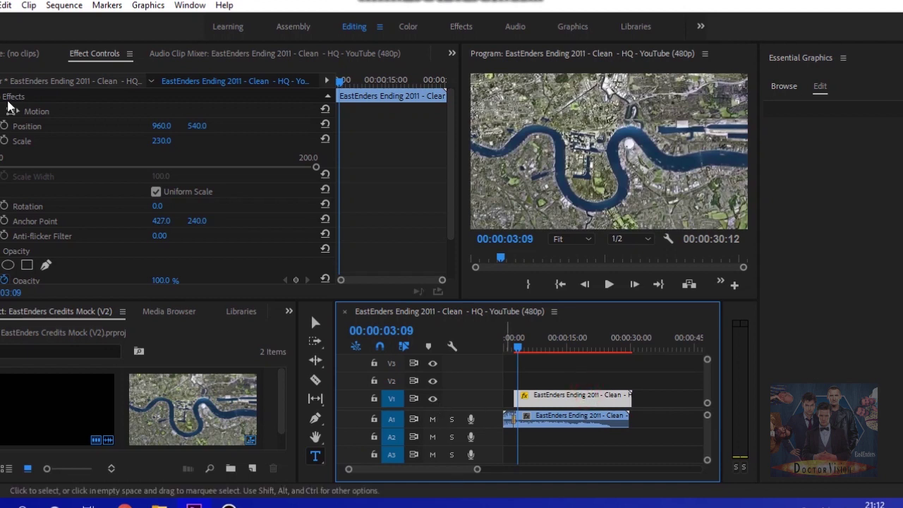
mouse_move(315, 168)
left_mouse_down()
mouse_move(161, 169)
mouse_move(322, 169)
left_mouse_up()
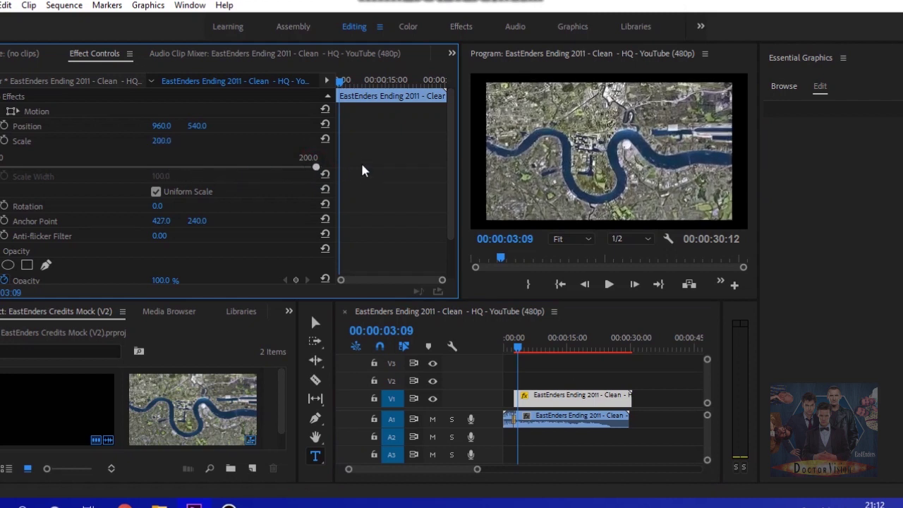
left_click(162, 141)
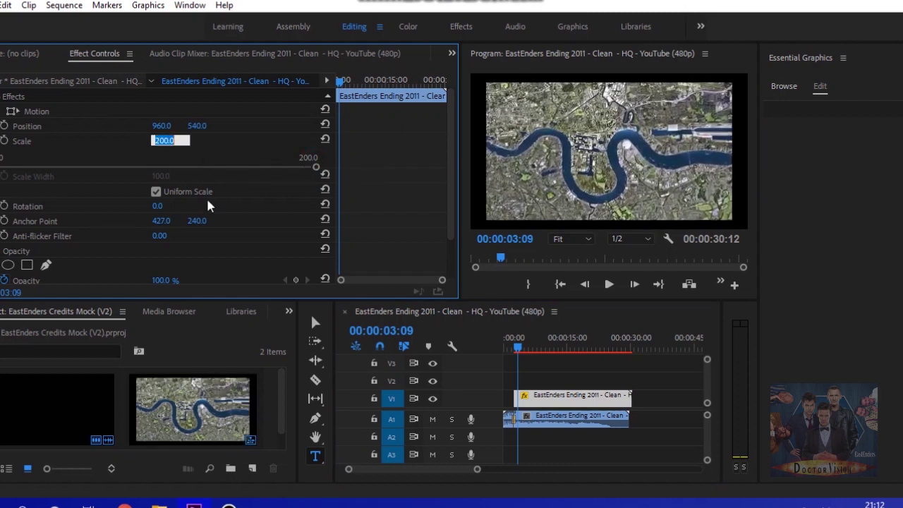
type("230")
key("Return")
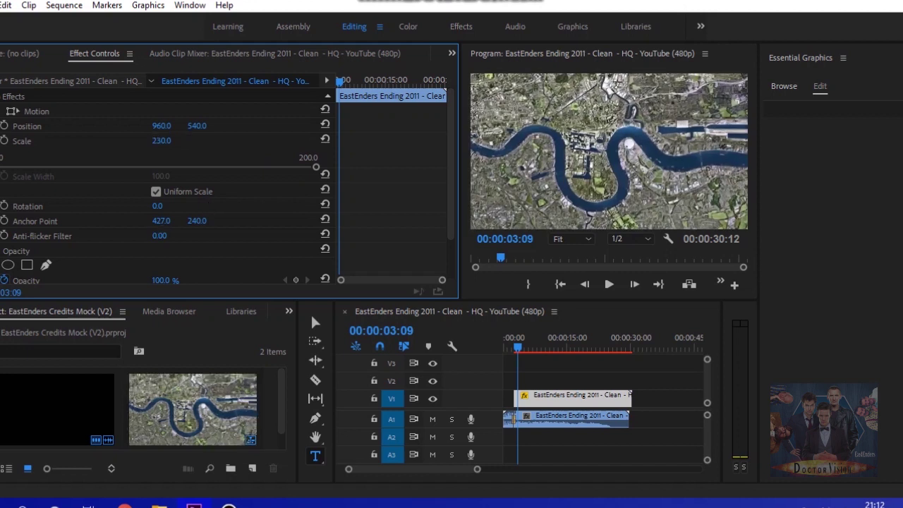
left_click(613, 283)
left_click(609, 284)
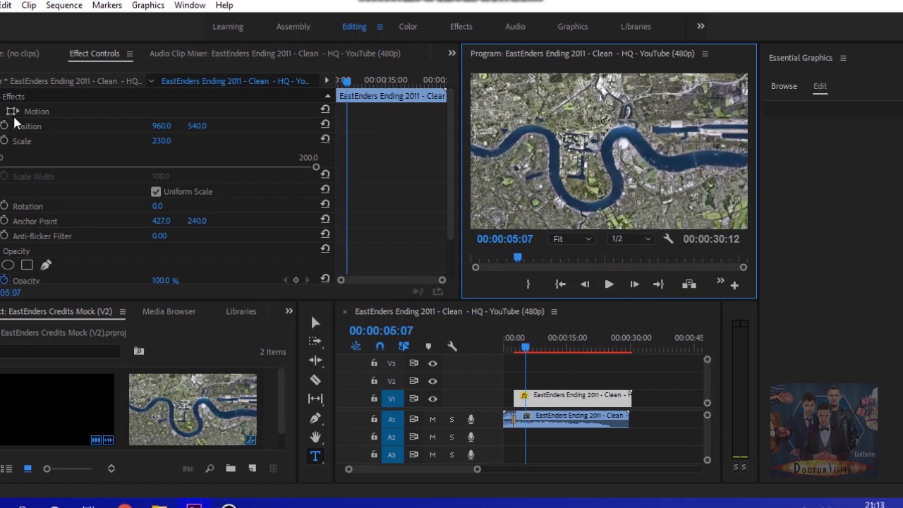
Add an 'EastEnders' text title over the aerial footage with the Type tool.
left_click(314, 323)
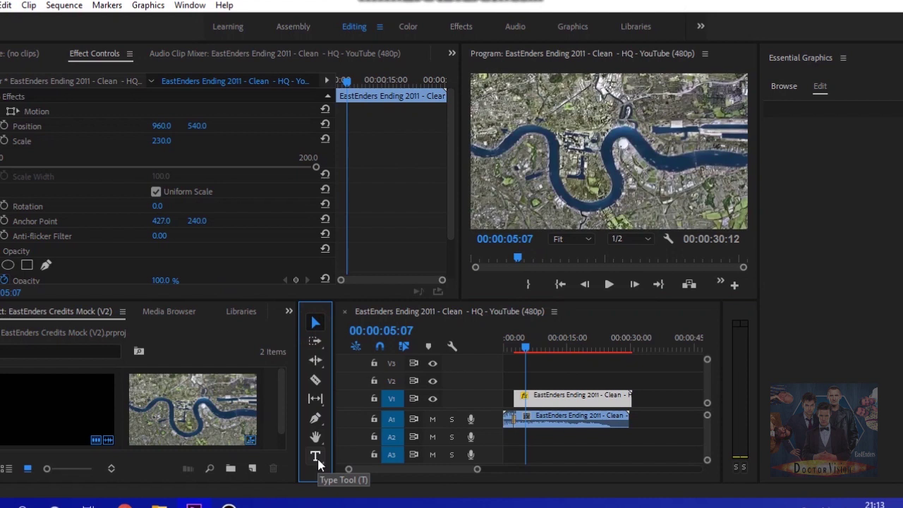
left_click(316, 457)
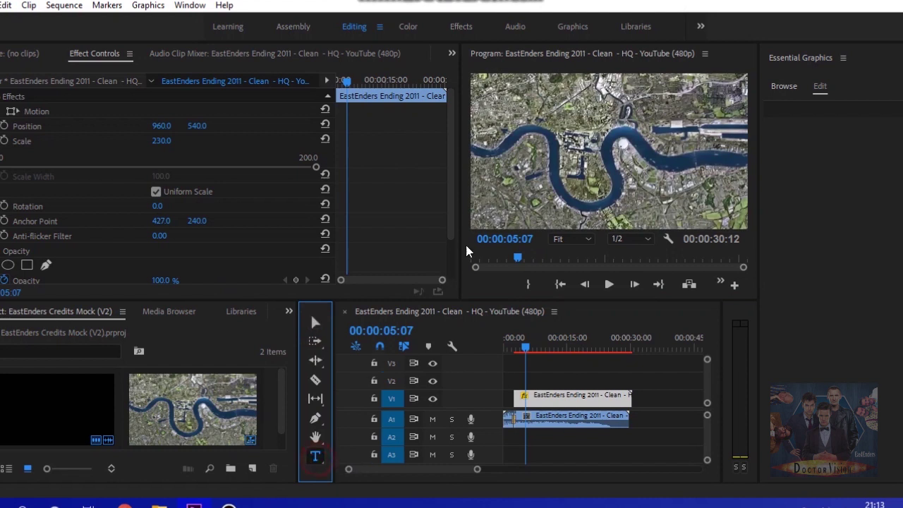
left_click(541, 144)
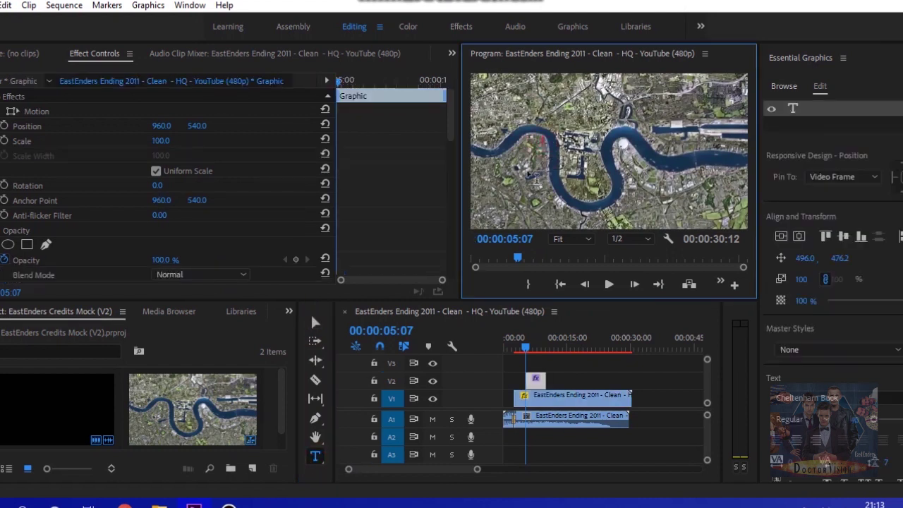
type("EastEnders")
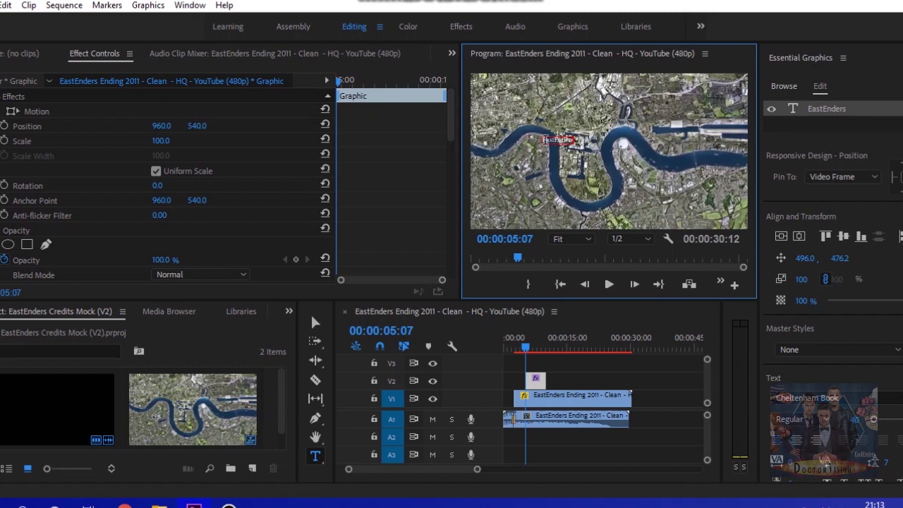
Set the title's font size to 70, then raise it to 100.
scroll(108, 202, "down", 2)
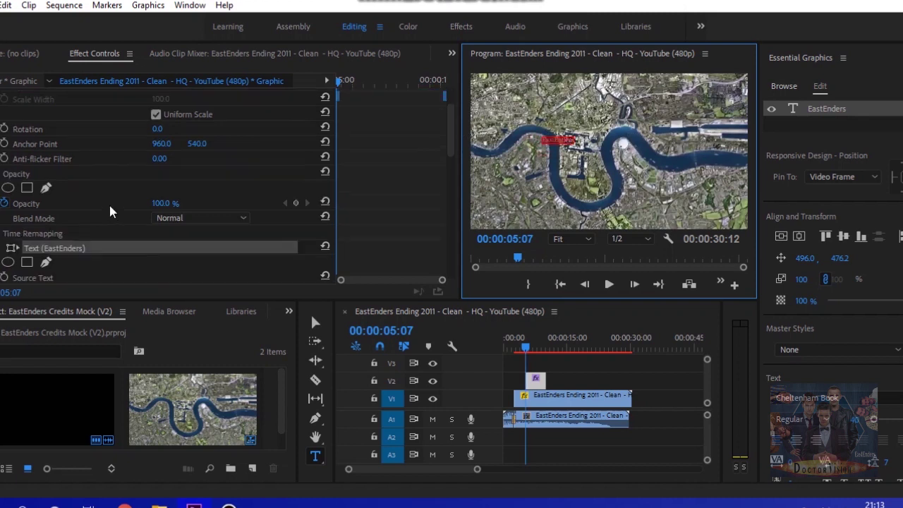
scroll(109, 203, "down", 4)
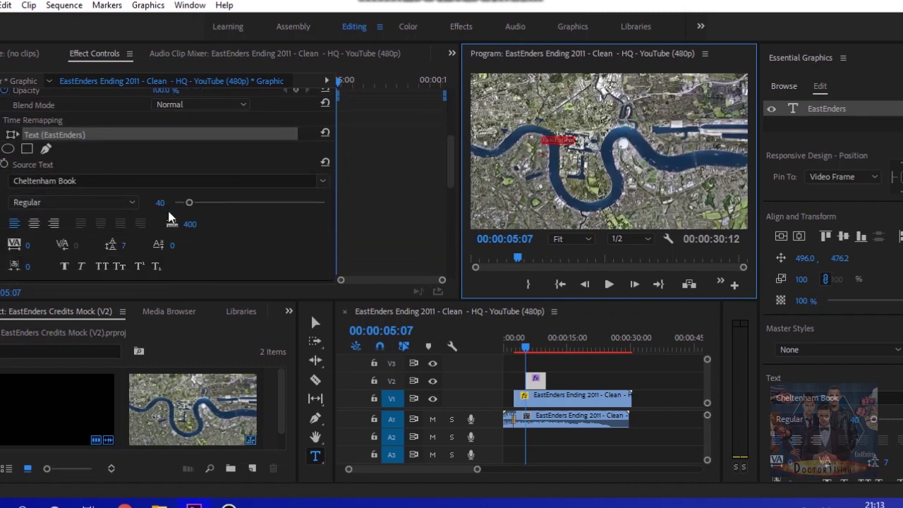
left_click(160, 203)
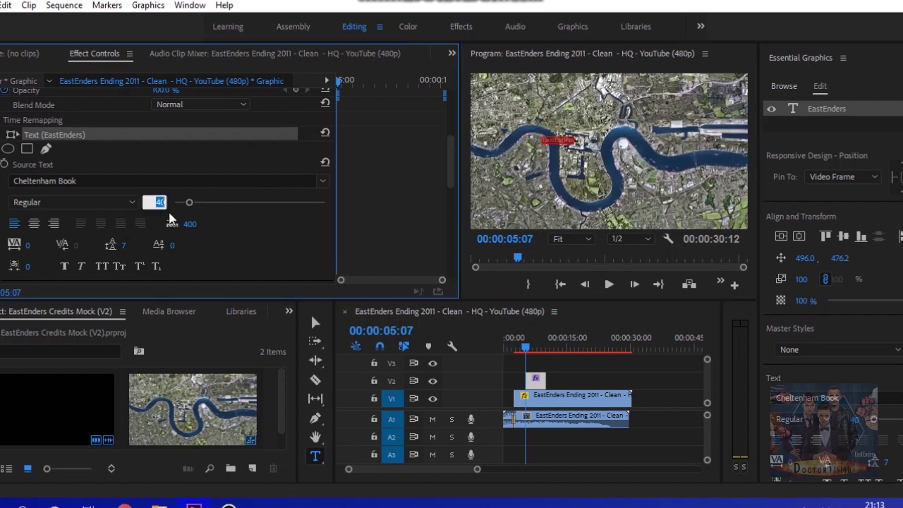
type("70")
key("Return")
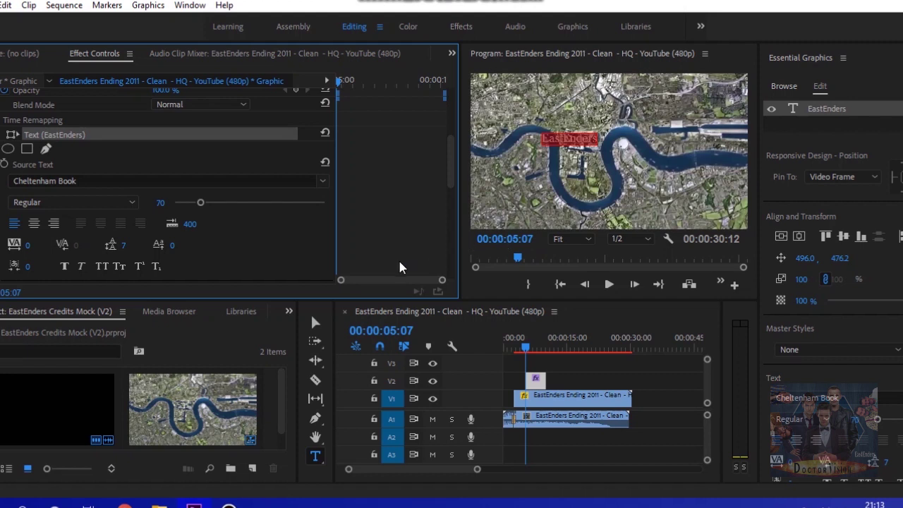
left_click(156, 202)
type("100")
key("Return")
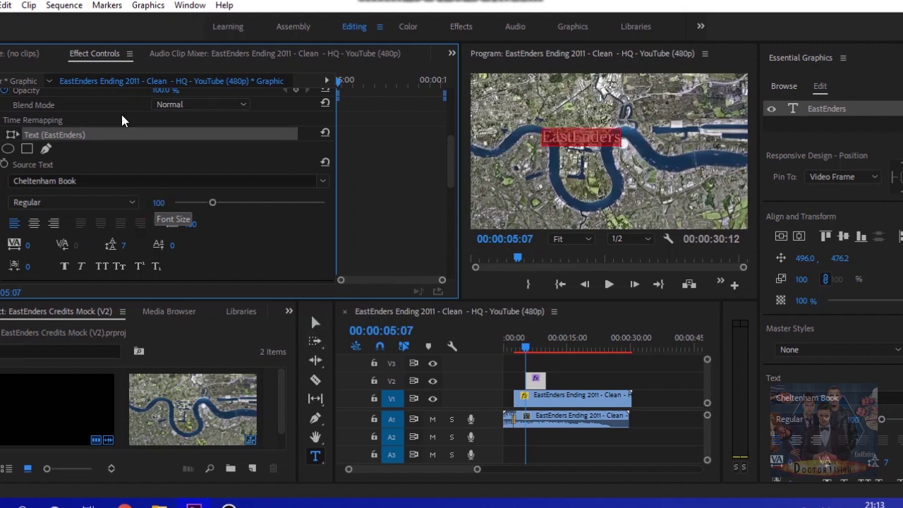
Extend the title text to 'EASTENDERS WRITTEN BY' followed by the writer's name.
left_click(594, 136)
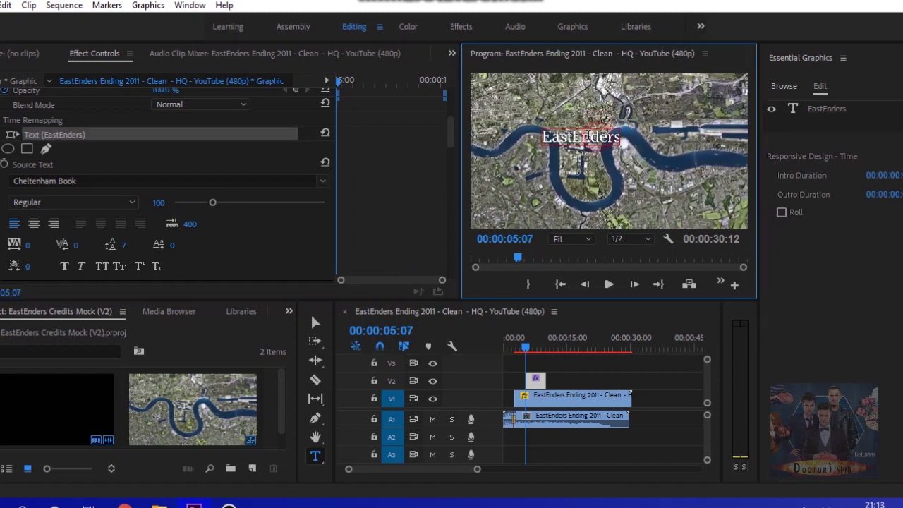
left_click(590, 135)
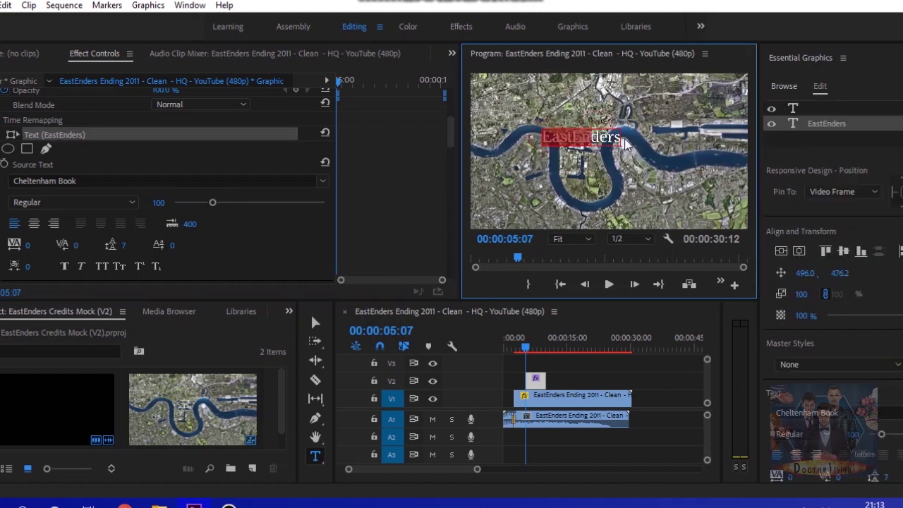
type("EAST")
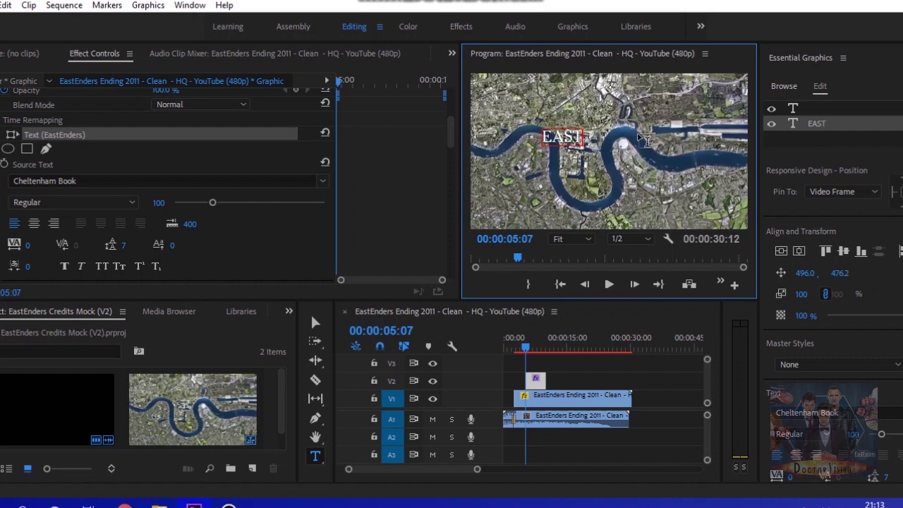
type("ENDE")
type("RS WRITTEN")
type(" BY")
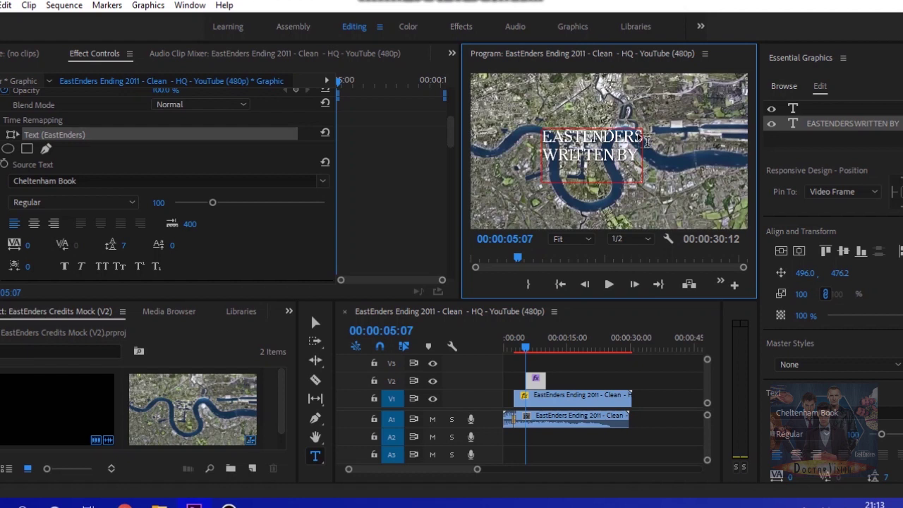
type(" STE")
type("IMON")
type(" ASHDOWN")
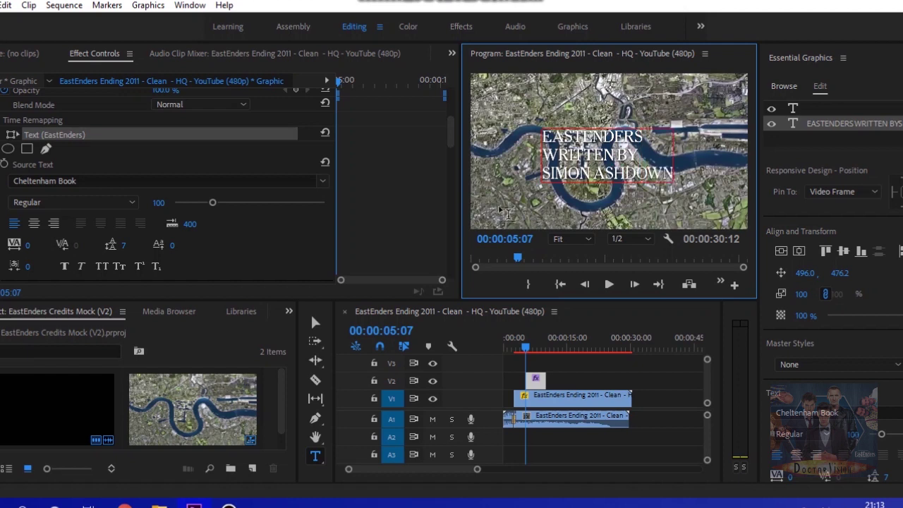
Centre-align all title lines and move the block right toward frame centre.
left_click_drag(671, 175, 468, 128)
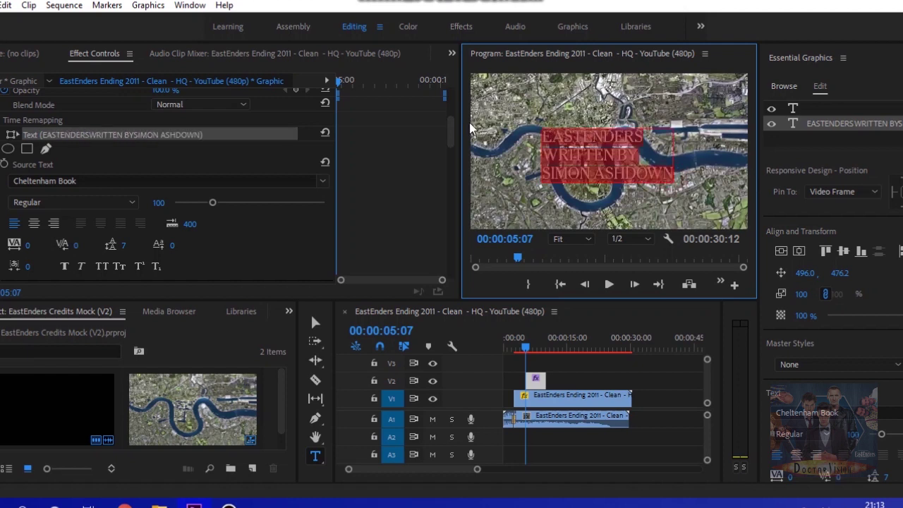
left_click(34, 225)
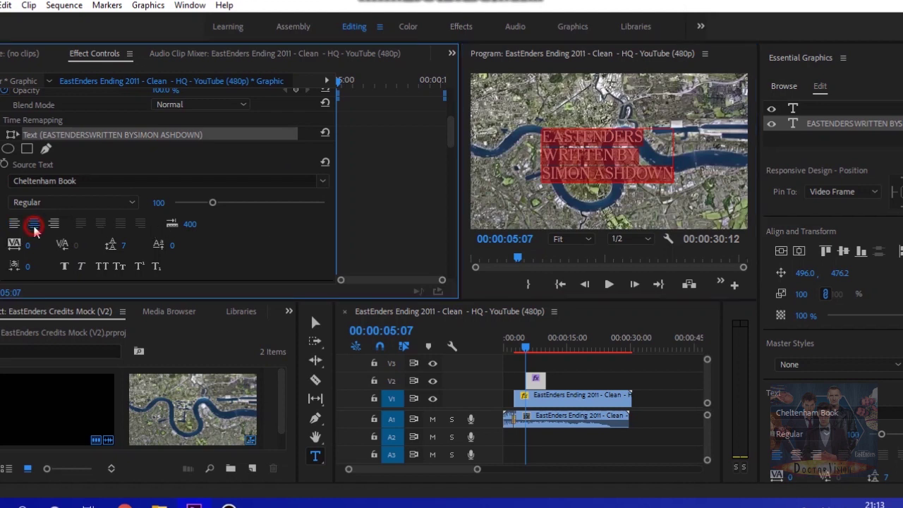
left_click(315, 322)
left_click_drag(519, 150, 596, 157)
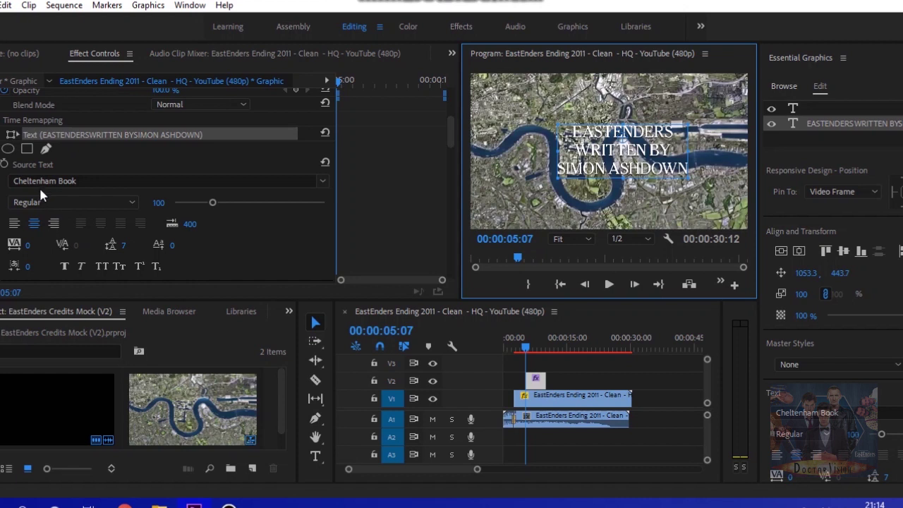
Keep Cheltenham Book and add a character name and actor name line beneath the writer credit.
left_click(92, 179)
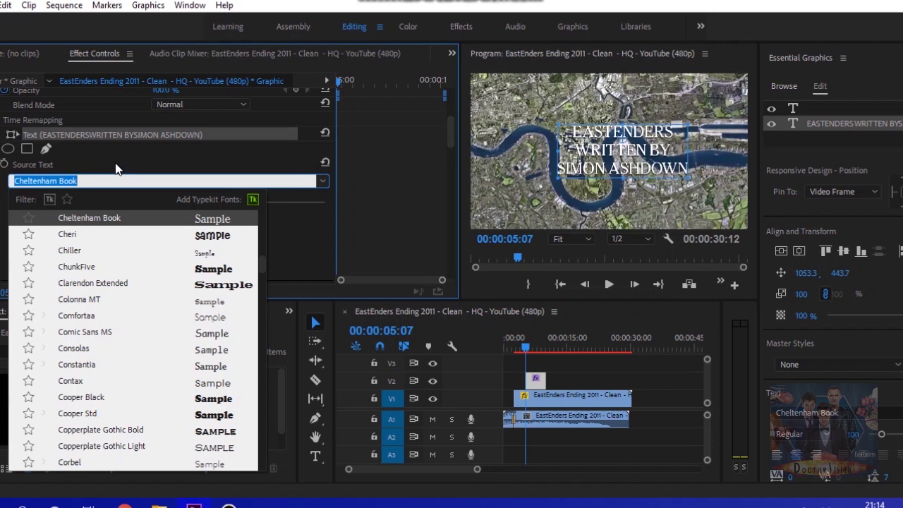
left_click(116, 166)
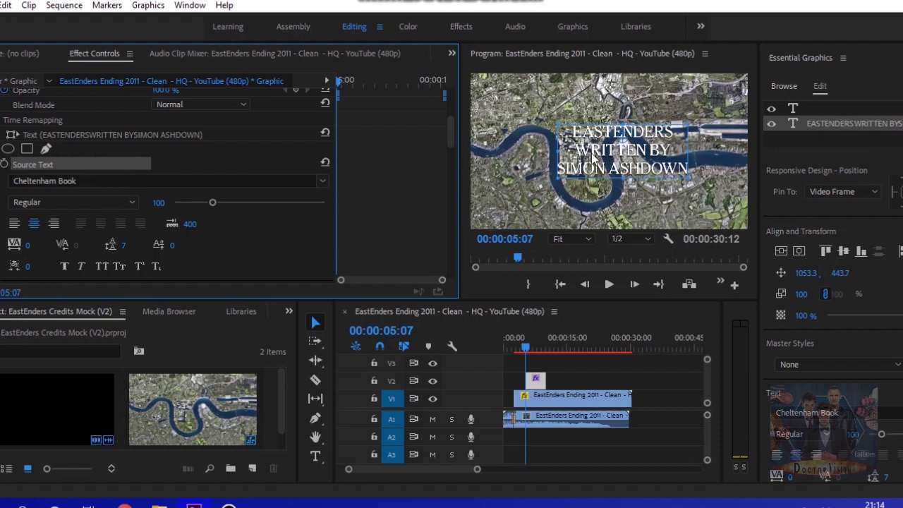
left_click_drag(593, 156, 594, 145)
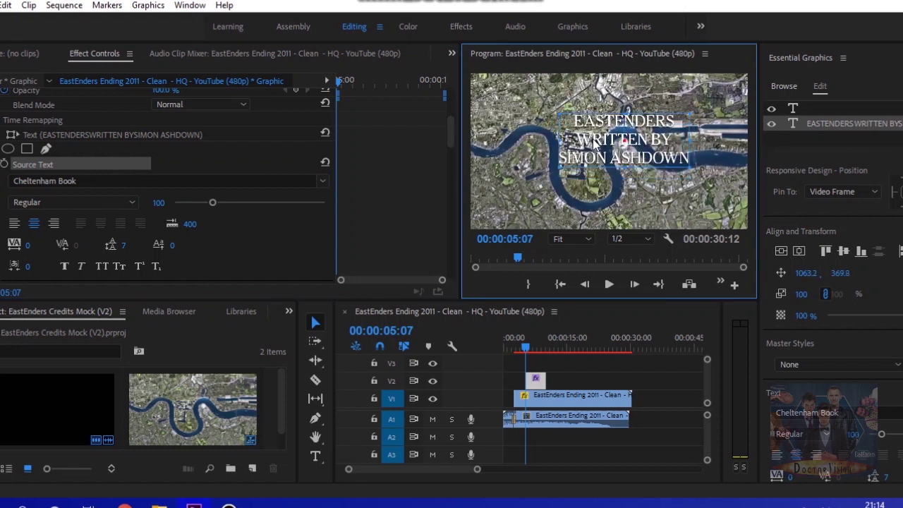
double_click(674, 161)
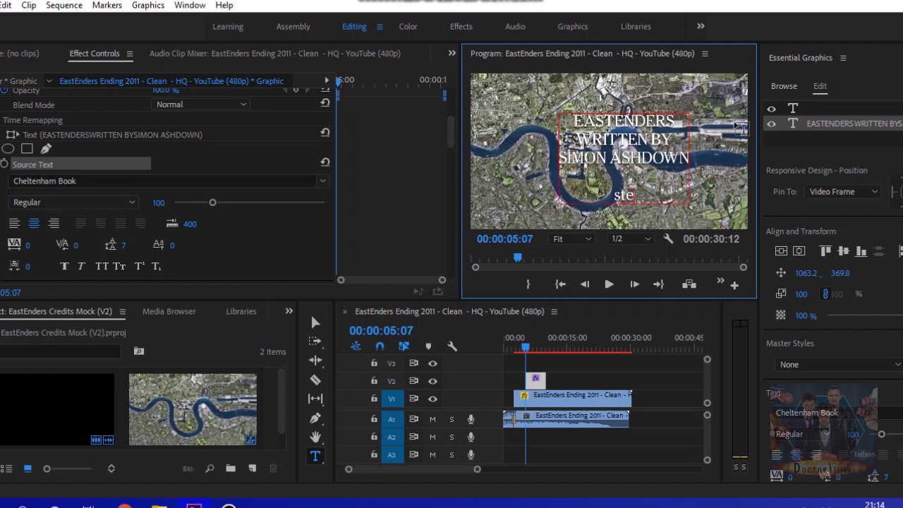
key("BackSpace")
type("PHIL MITCHELL")
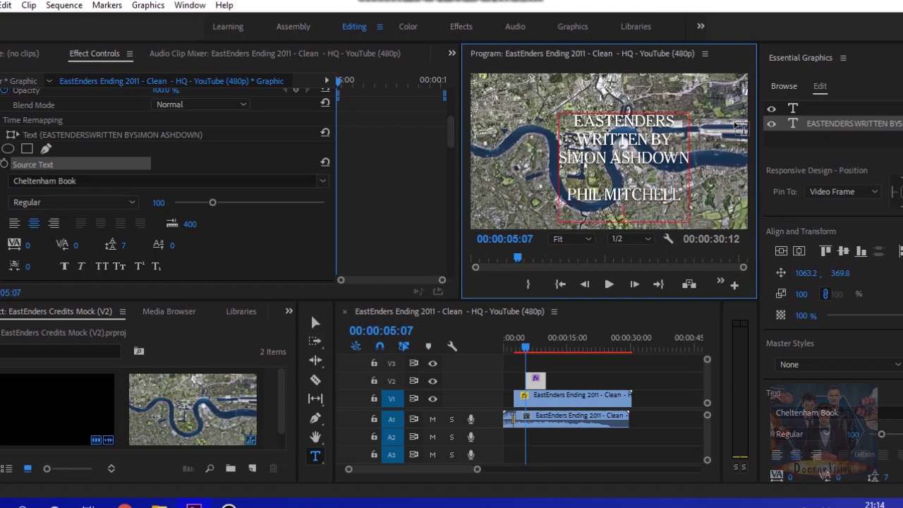
key("Return")
type("STEVE Mc")
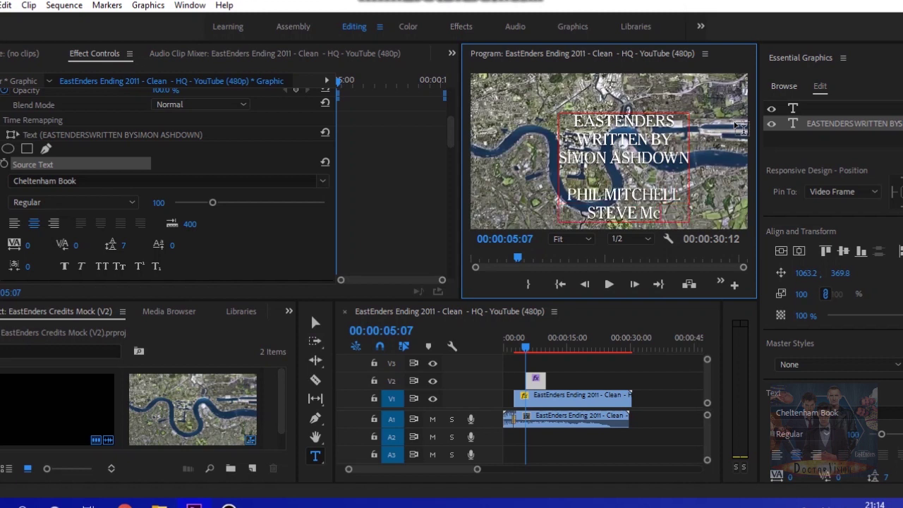
type("FADDEN")
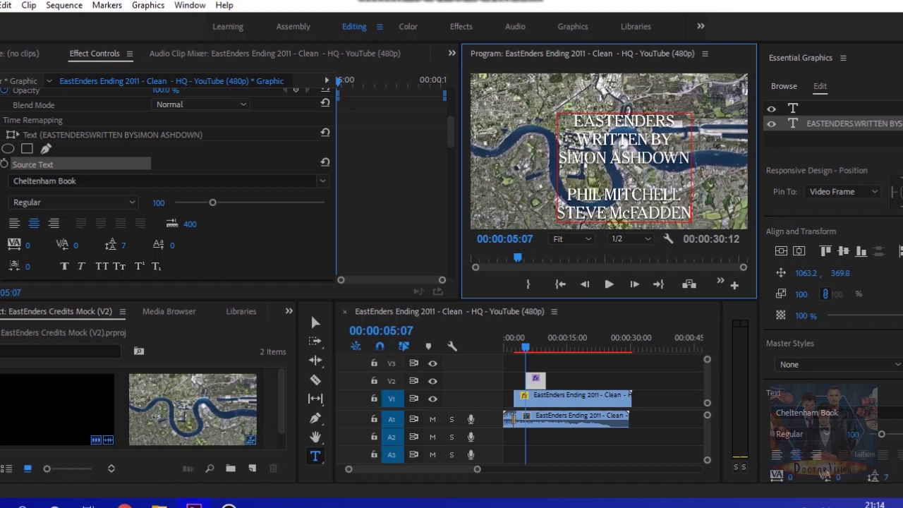
Raise the credit block near the frame top and add another character name at the end.
left_click(316, 323)
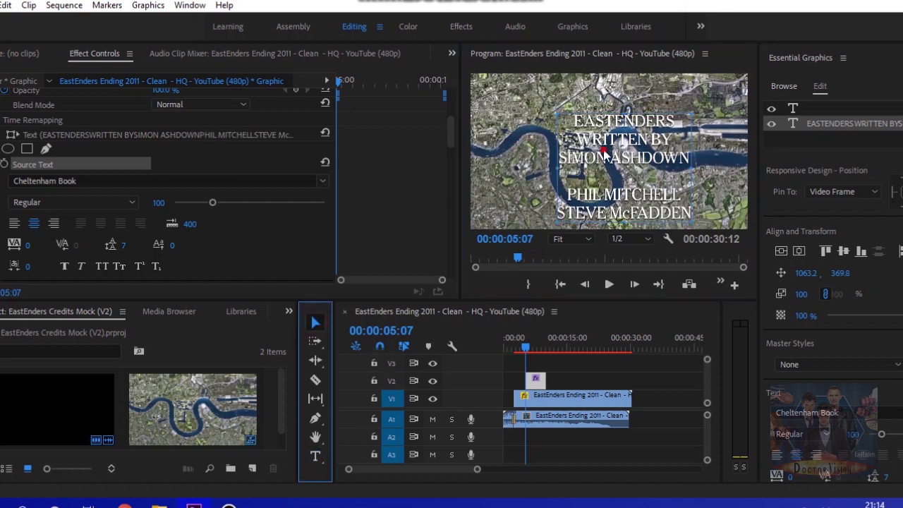
left_click_drag(603, 150, 608, 127)
double_click(656, 187)
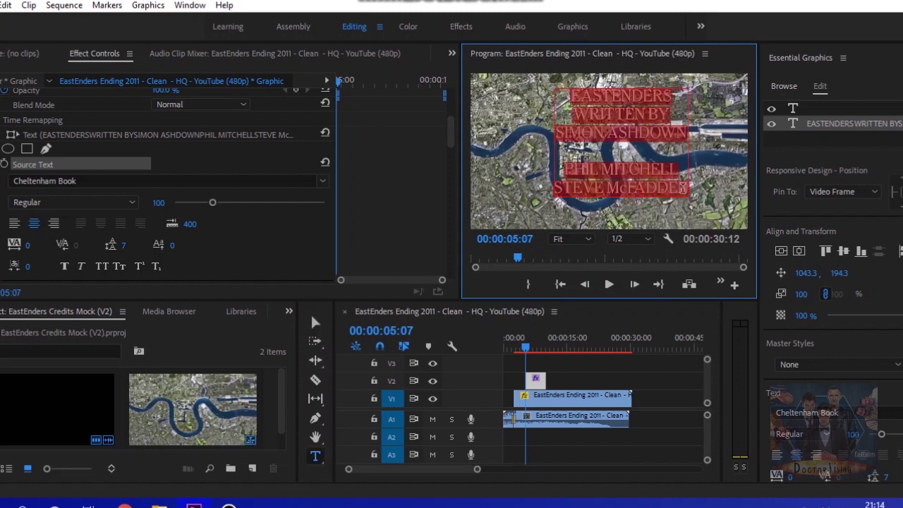
left_click(686, 188)
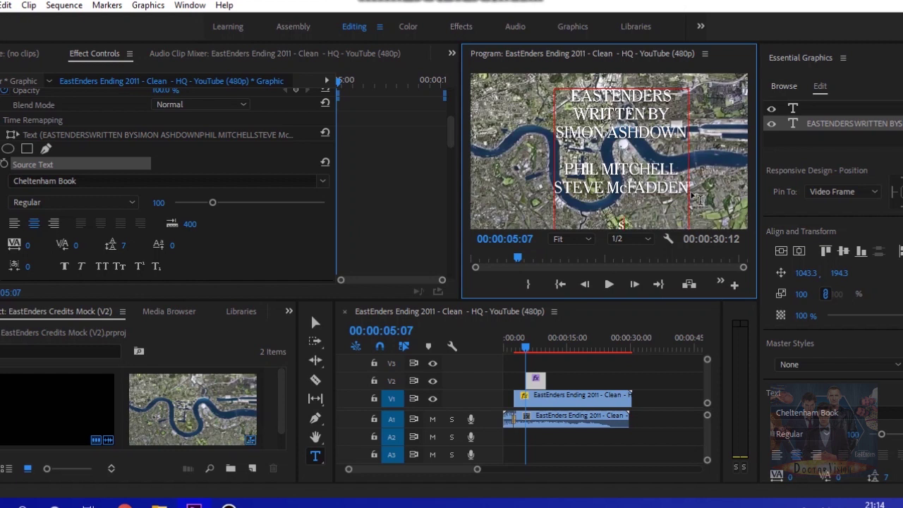
type("SHARON MI")
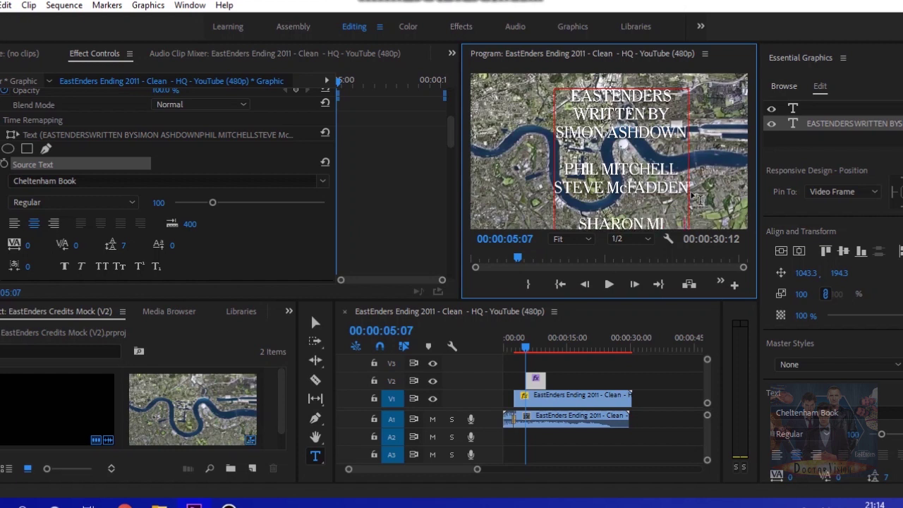
type("TCHELL")
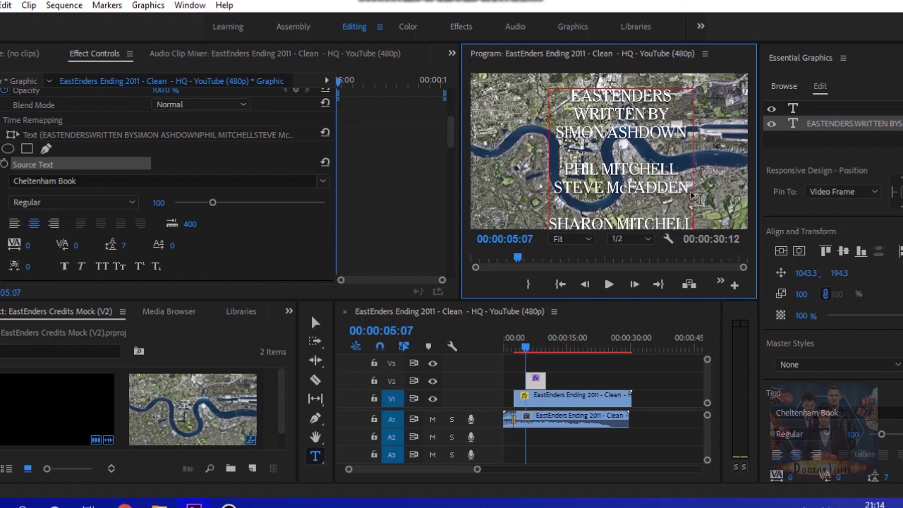
left_click(317, 324)
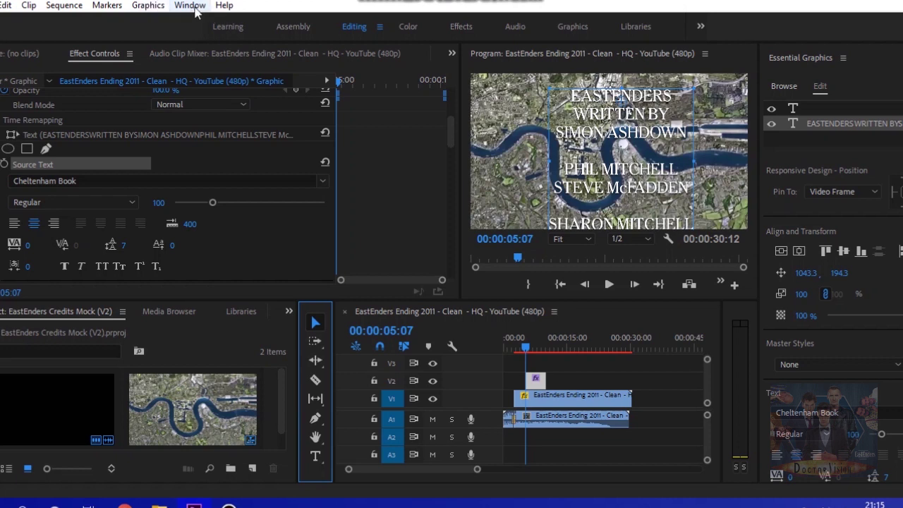
Show the Essential Graphics panel with the V2 credit graphic selected to reveal its timing options.
left_click(189, 6)
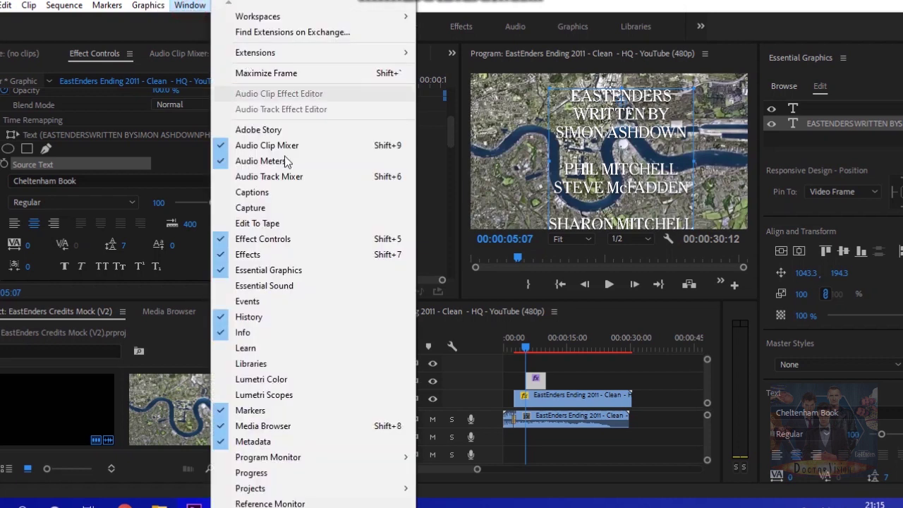
left_click(272, 271)
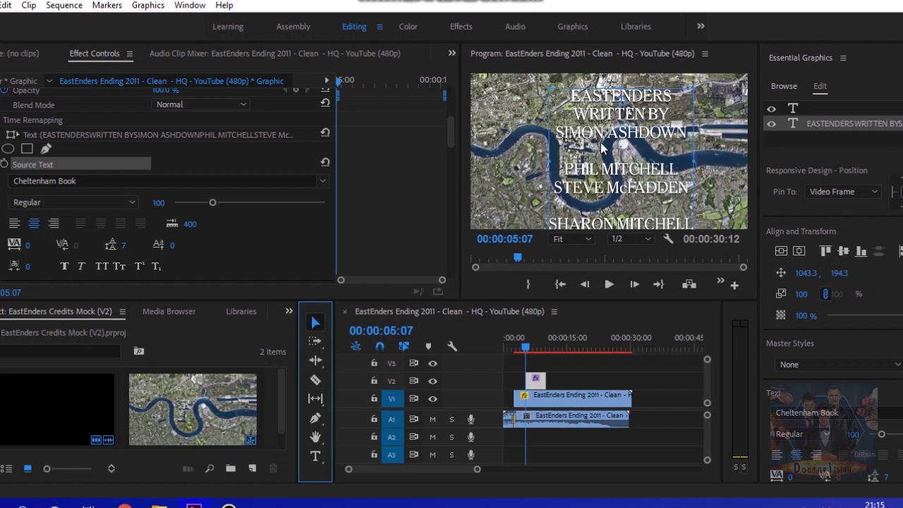
left_click(565, 381)
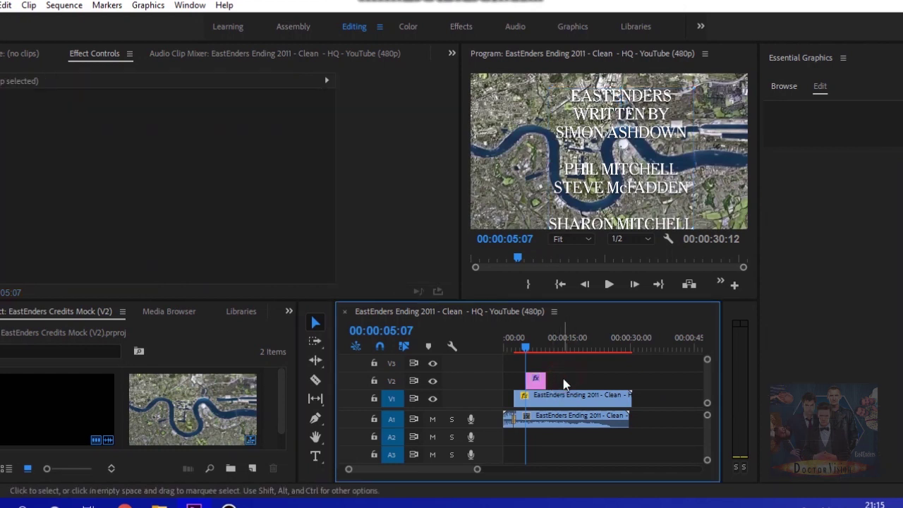
left_click(535, 381)
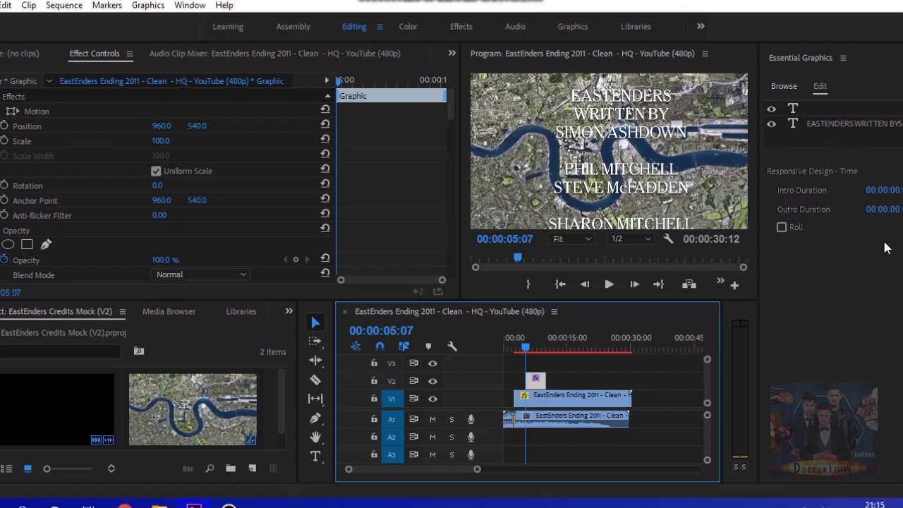
Set the credits to Roll and preview them scrolling up over the footage.
left_click(782, 227)
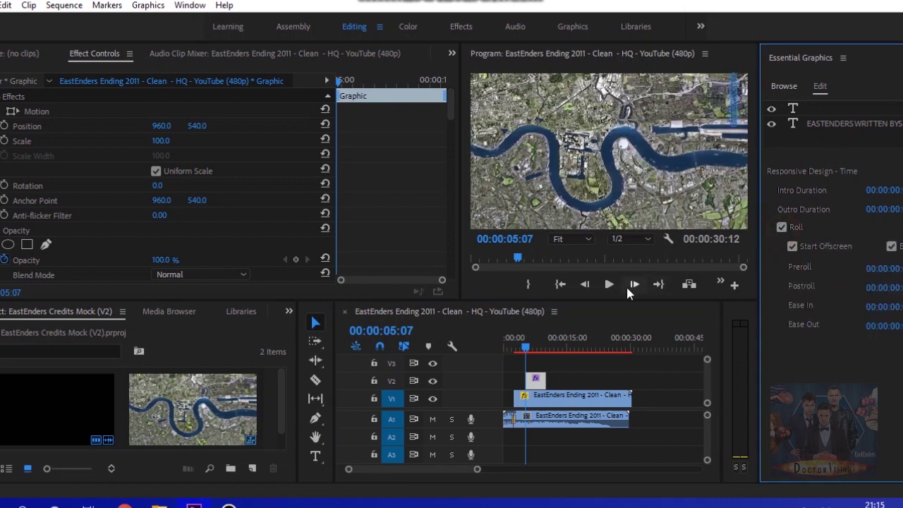
left_click(612, 284)
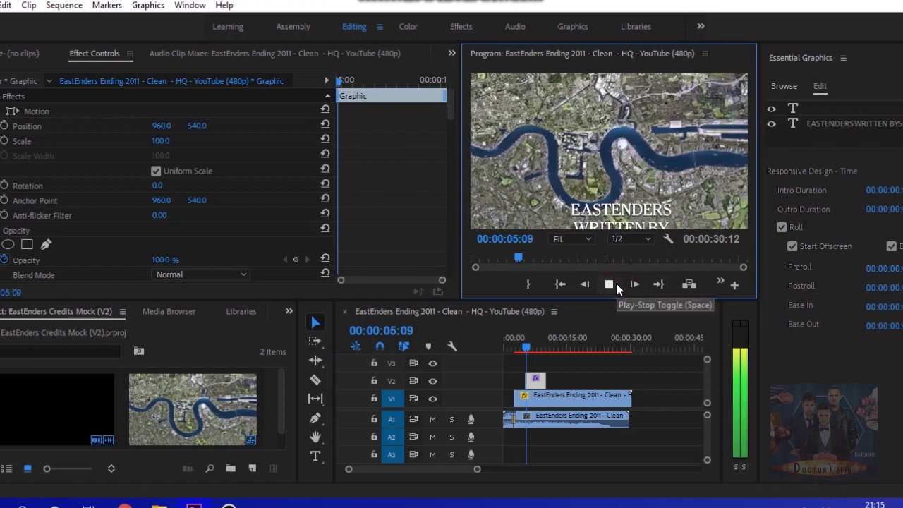
left_click(608, 284)
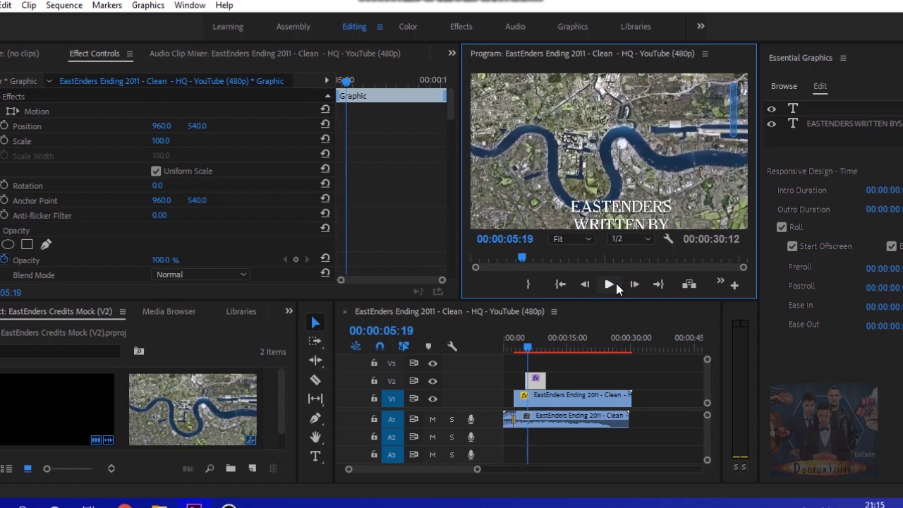
left_click(616, 283)
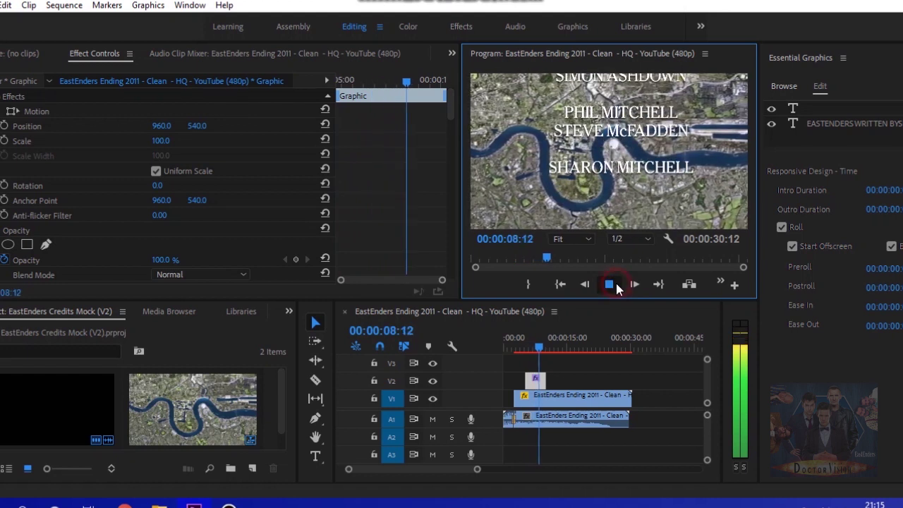
left_click(611, 285)
Add a new line after the last cast name and begin typing the next character name.
left_click(639, 164)
double_click(639, 163)
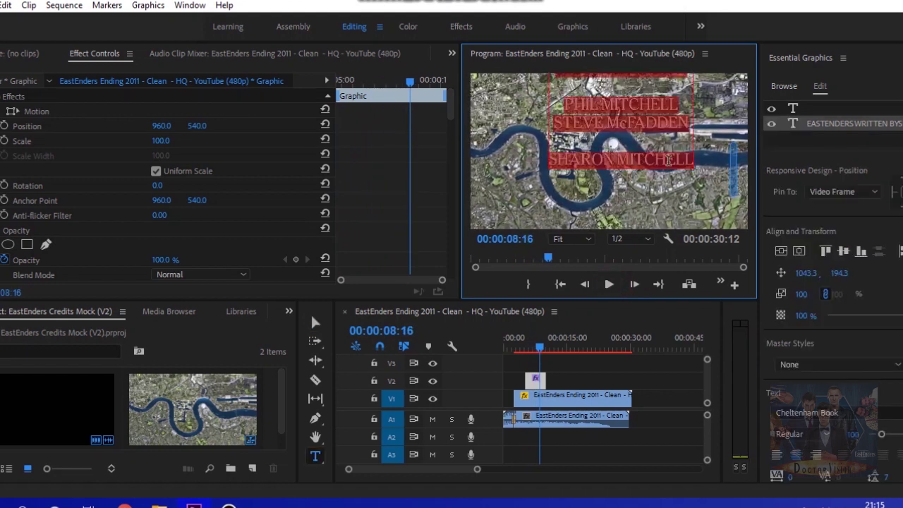
left_click(695, 159)
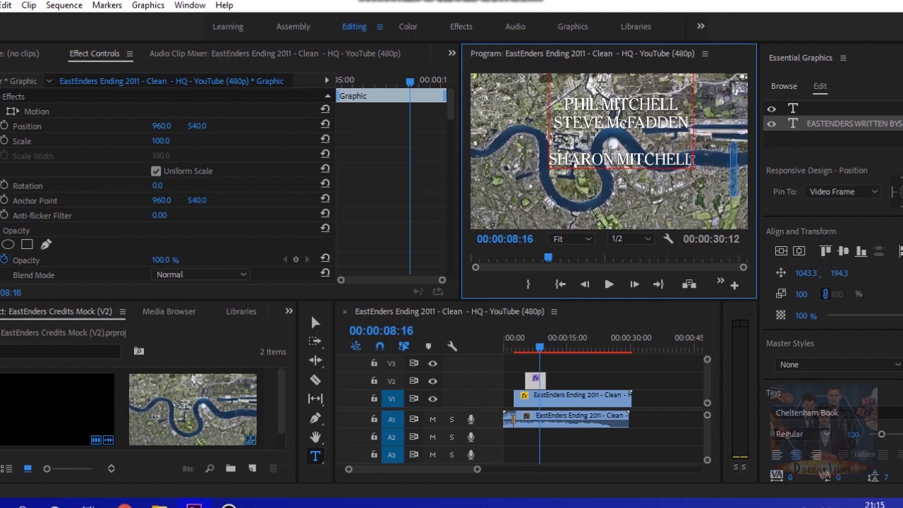
key("Return")
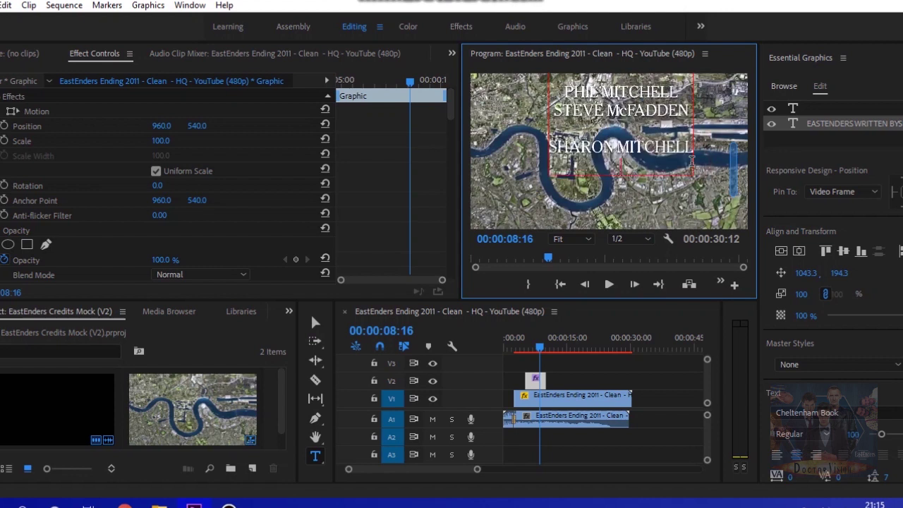
type("LETITIA")
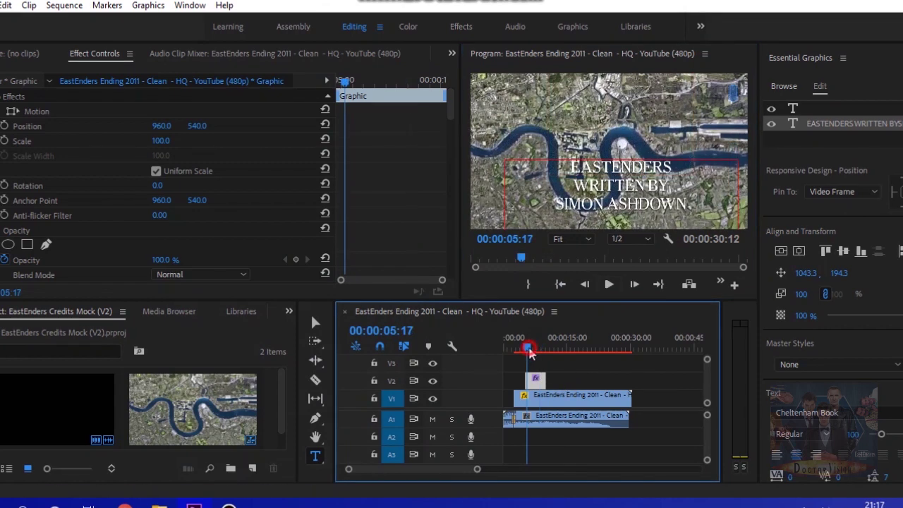
left_click(527, 348)
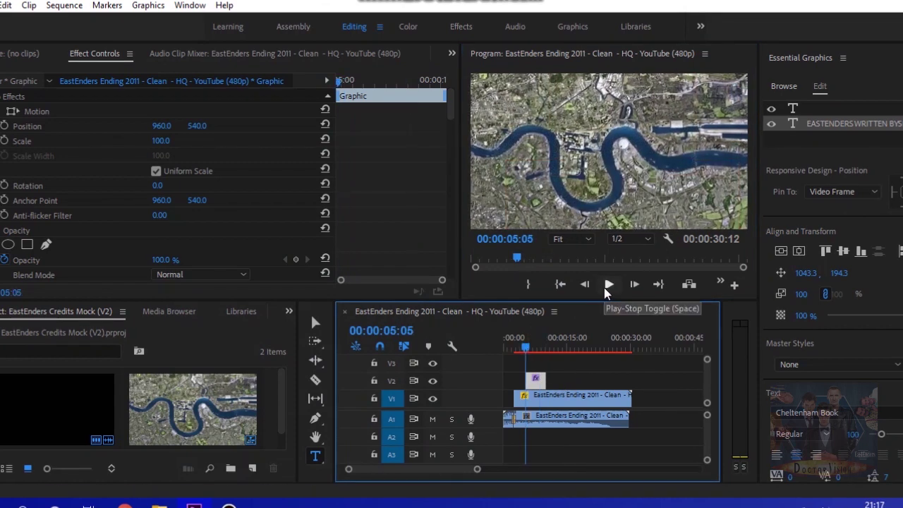
left_click(606, 285)
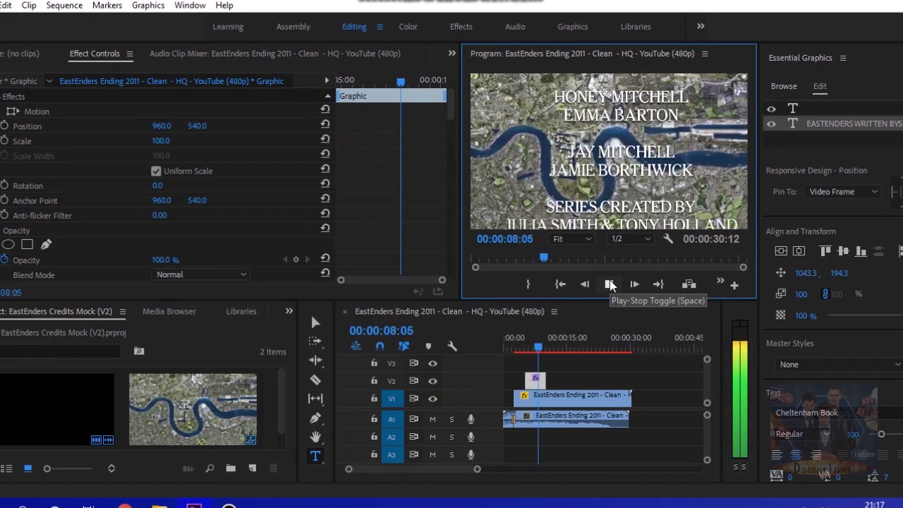
left_click(611, 284)
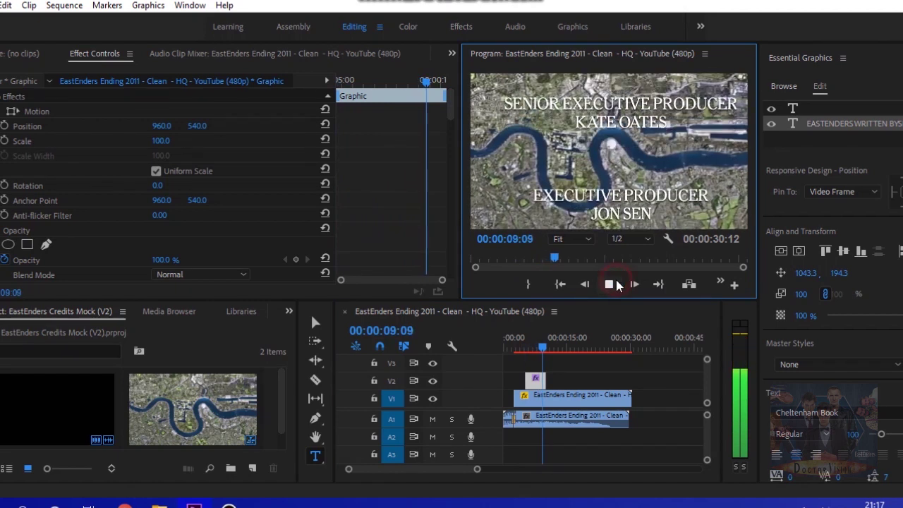
left_click(616, 285)
key("space")
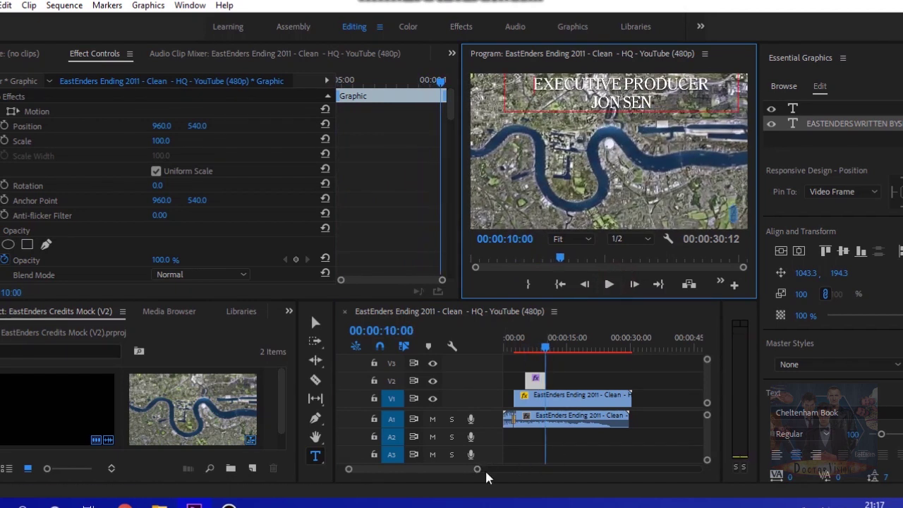
Lengthen the V2 credits graphic by about four seconds.
left_click_drag(478, 469, 431, 469)
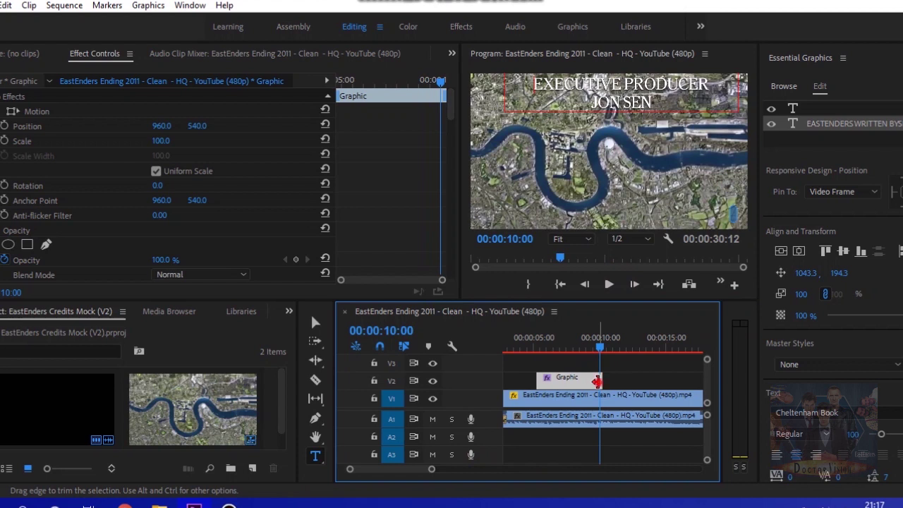
left_click_drag(600, 381, 667, 381)
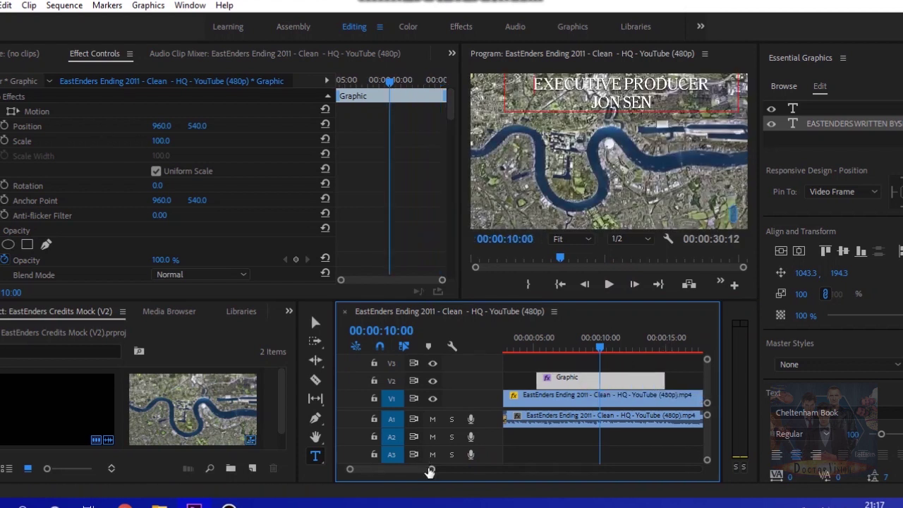
left_click_drag(429, 469, 443, 470)
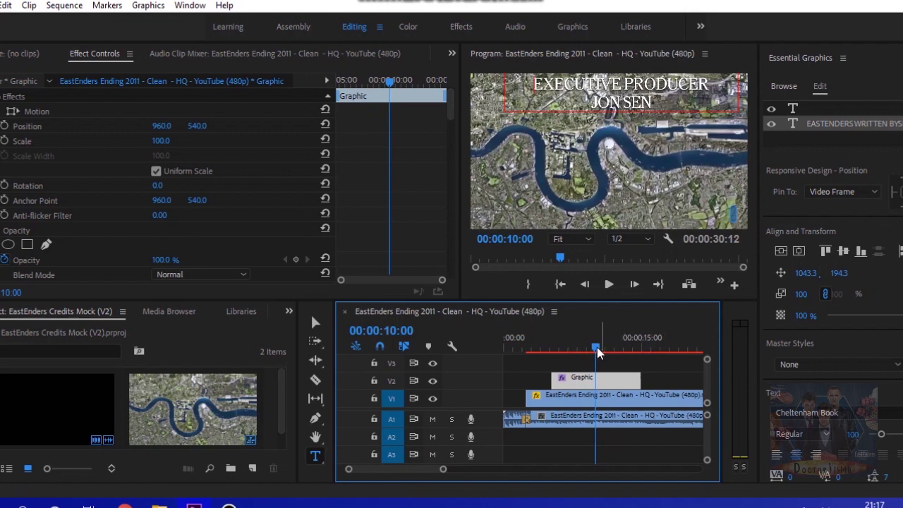
Preview from 12 seconds and trim the graphic to end near 00:00:13:03.
left_click_drag(596, 347, 614, 347)
left_click(609, 285)
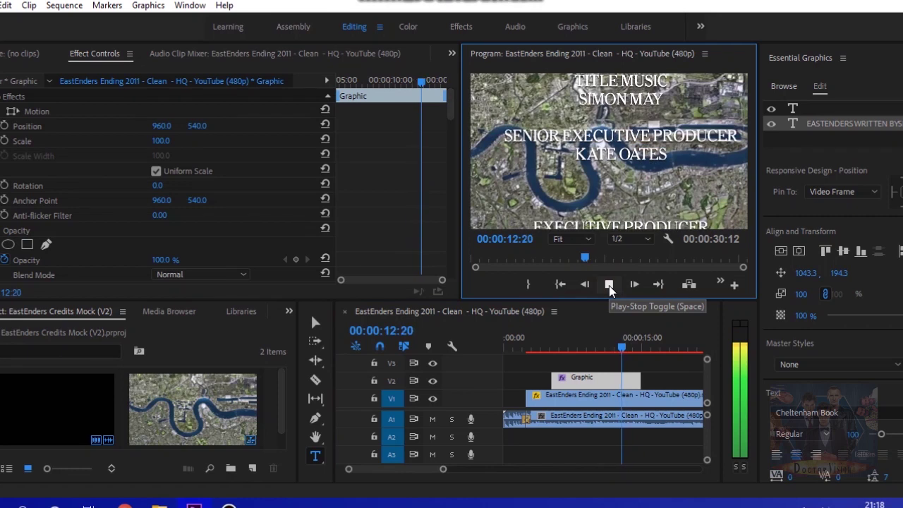
left_click(609, 285)
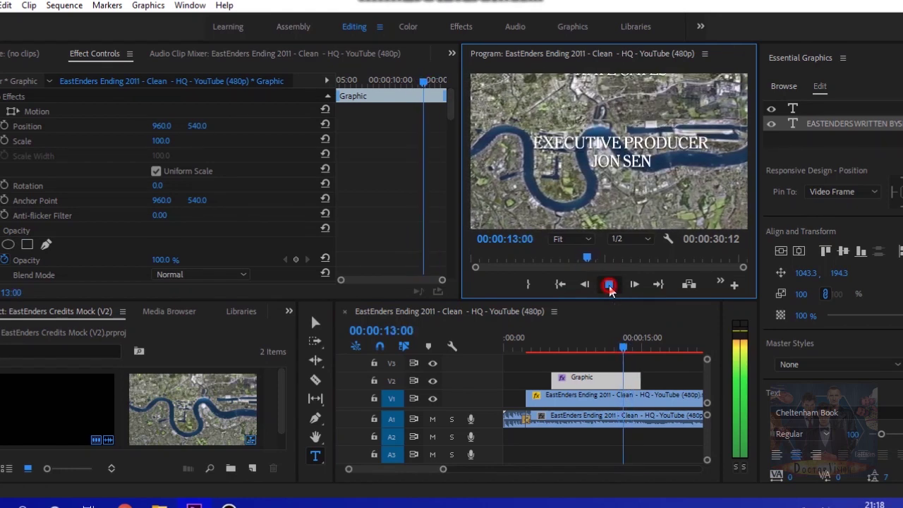
left_click_drag(639, 381, 624, 384)
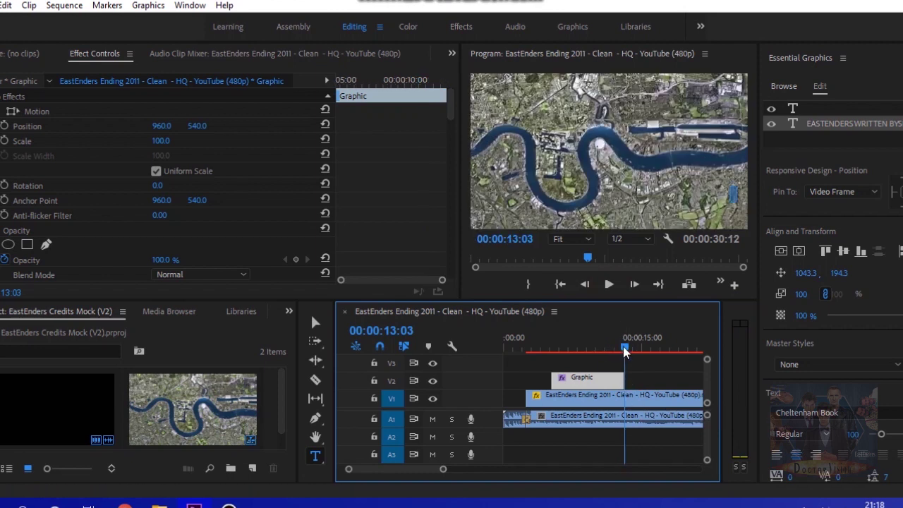
left_click_drag(625, 351, 562, 352)
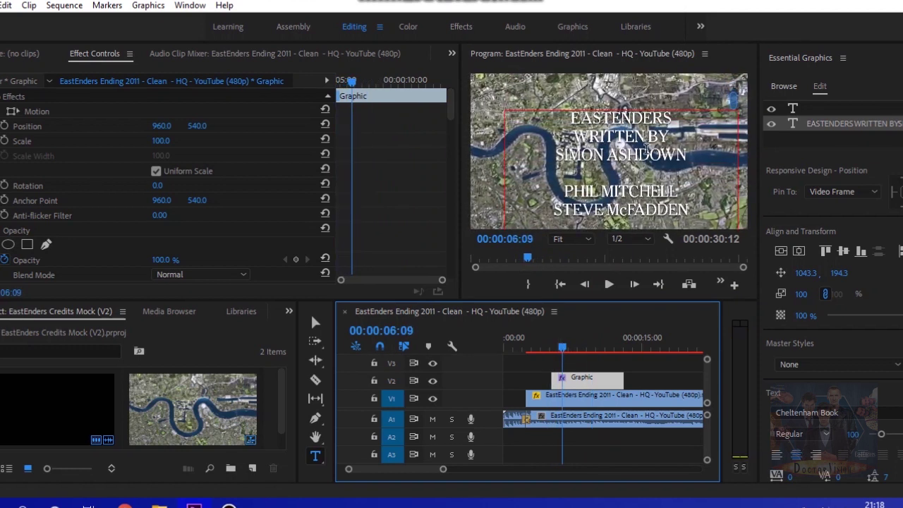
Set the WRITTEN BY line's font size to 85 and preview the change.
left_click(613, 137)
double_click(605, 135)
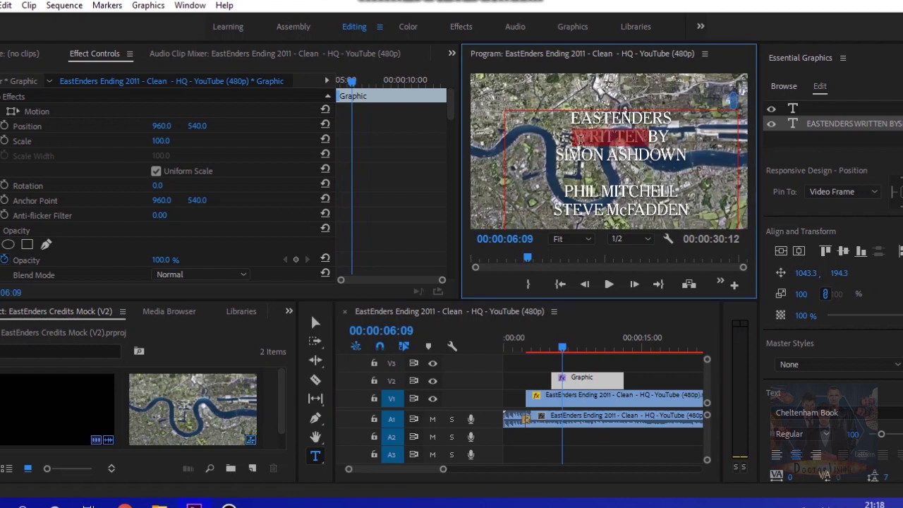
left_click_drag(577, 137, 668, 145)
left_click(852, 433)
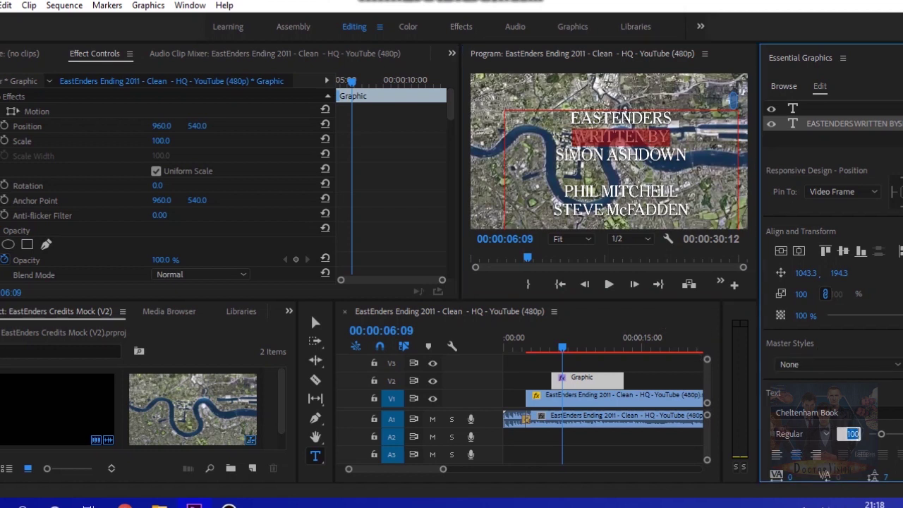
type("90")
key("Return")
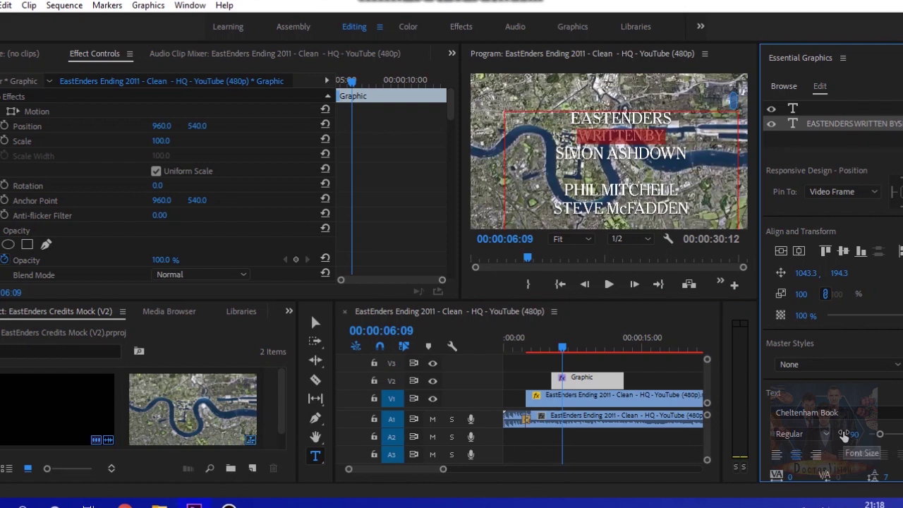
left_click(850, 433)
type("85")
key("Return")
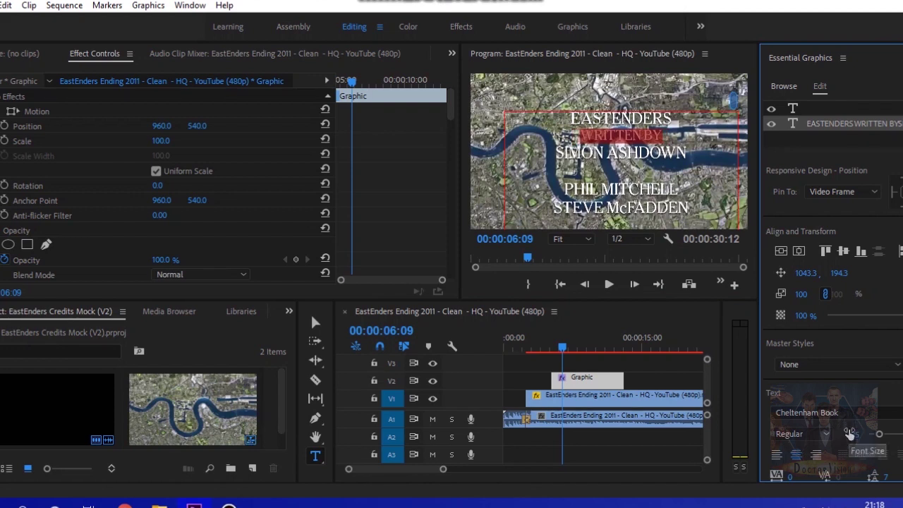
left_click(609, 284)
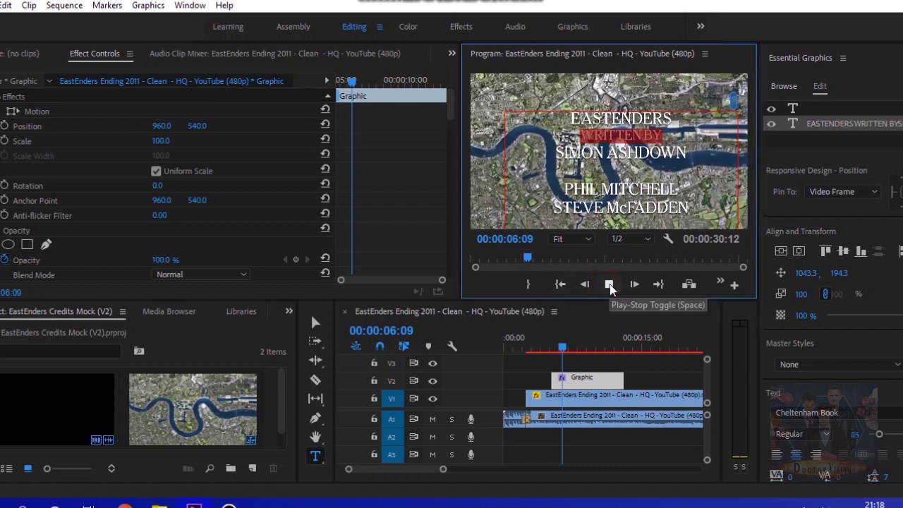
left_click(609, 284)
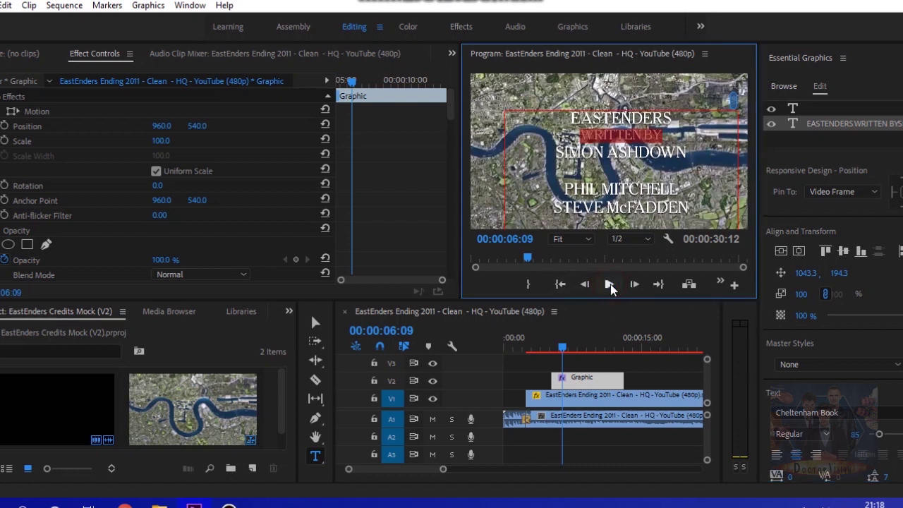
Reduce the first character-name line to font size 85 and play back to check.
left_click(592, 182)
left_click_drag(564, 189, 680, 199)
left_click(852, 434)
type("85")
key("Return")
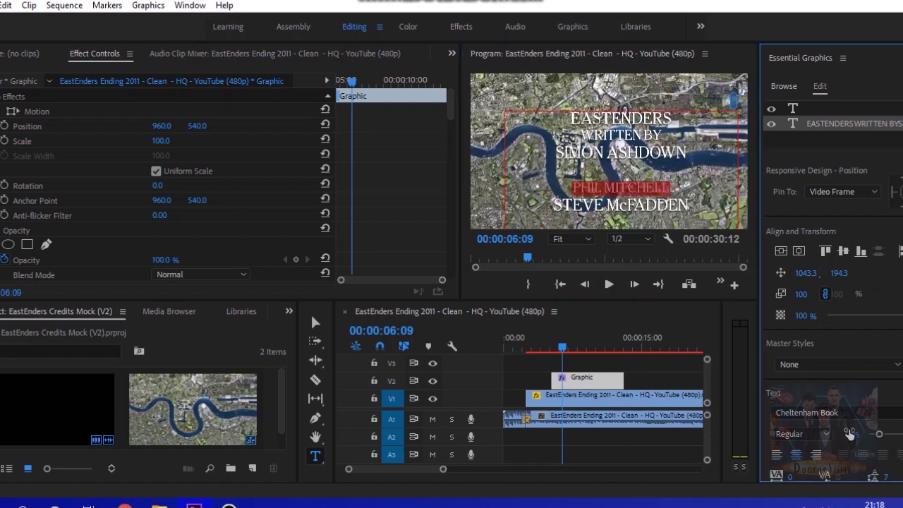
left_click(612, 283)
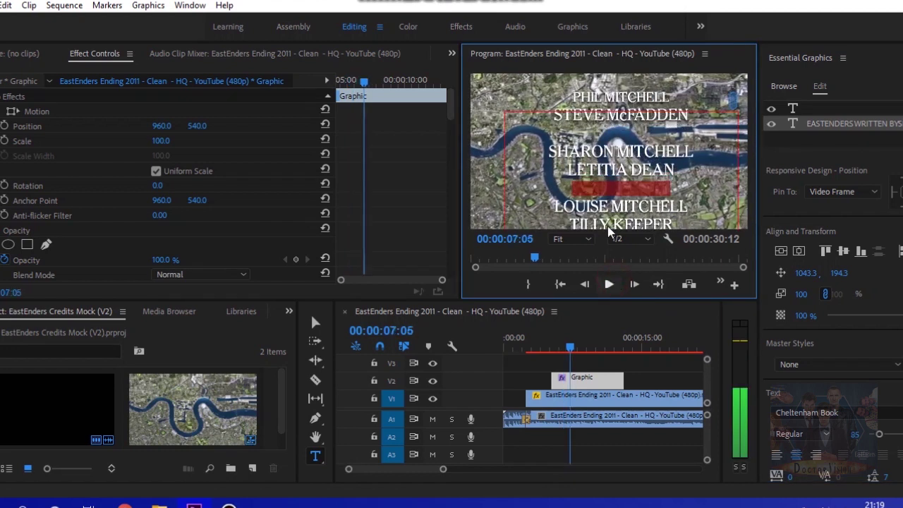
left_click(611, 284)
Select the next character-name line, then replay the credits from the start to review sizes.
left_click_drag(547, 151, 742, 156)
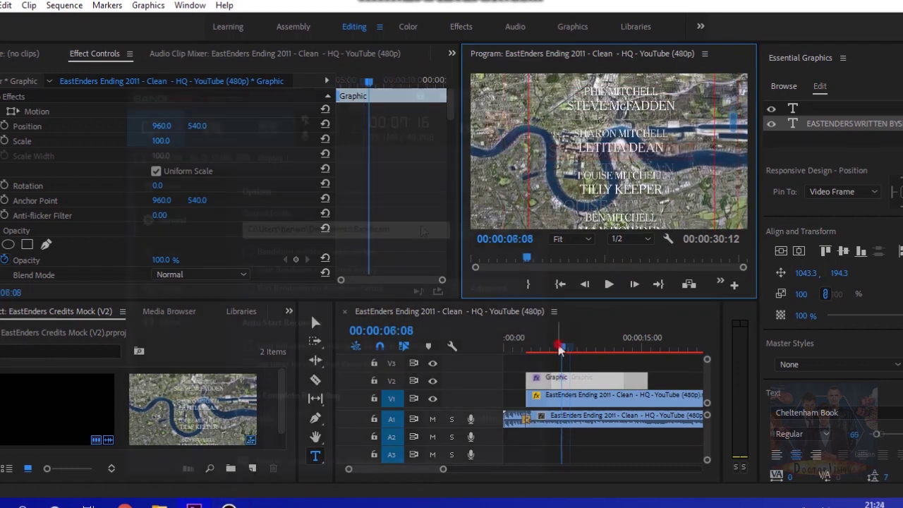
mouse_move(555, 346)
left_mouse_down()
mouse_move(543, 342)
mouse_move(553, 346)
left_mouse_up()
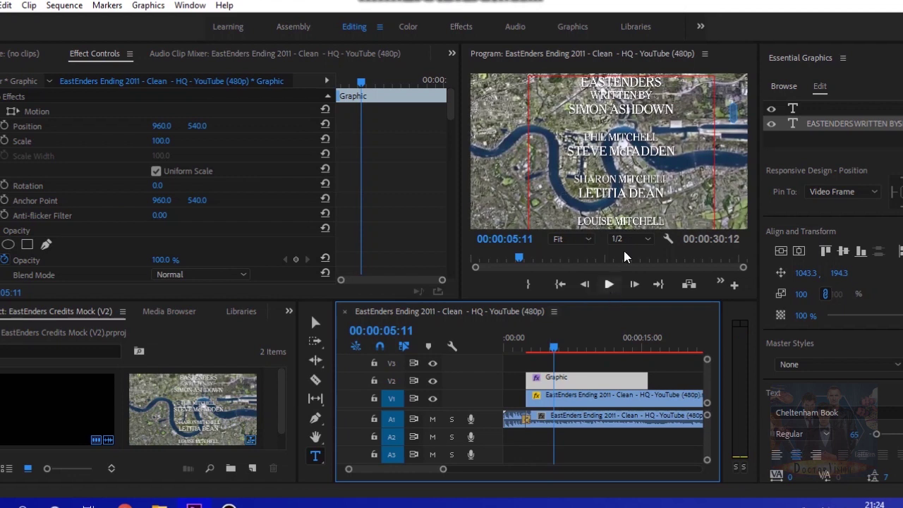
left_click(604, 284)
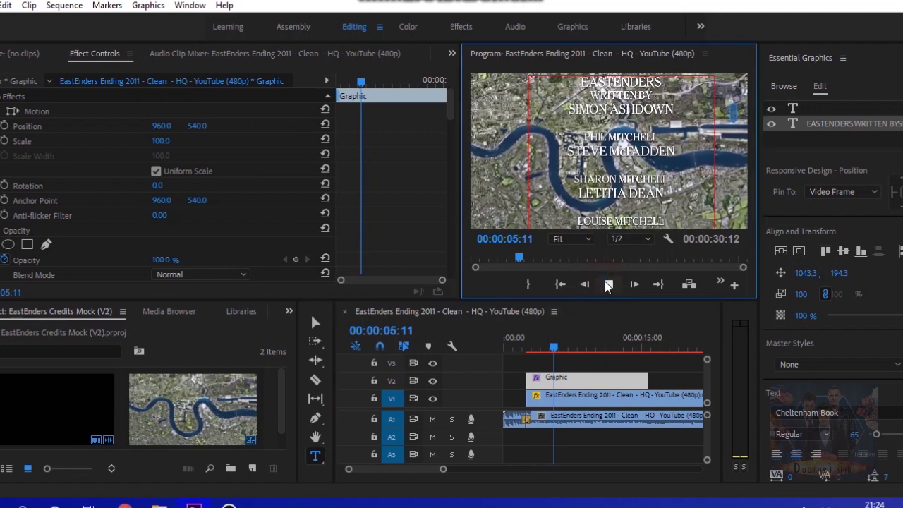
left_click(608, 284)
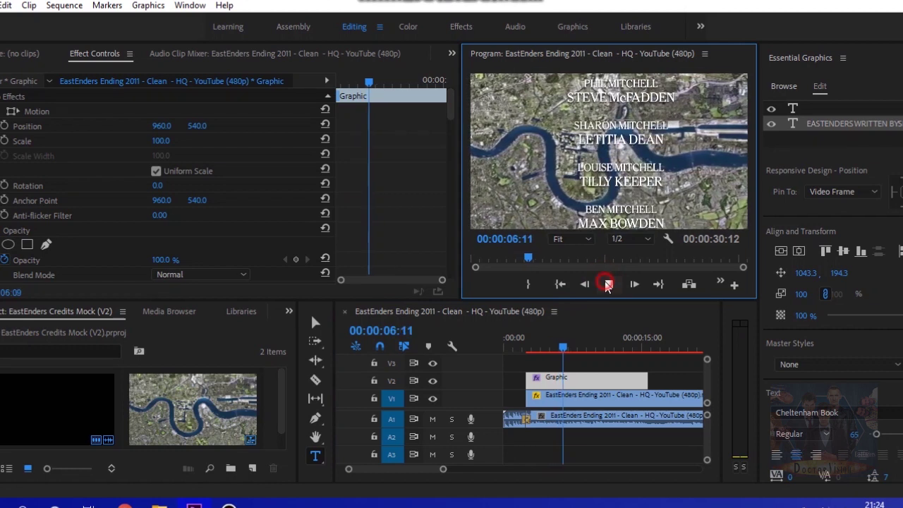
Re-enable the credit text's drop shadow and increase its blur to 80 for a softer look.
left_click(569, 383)
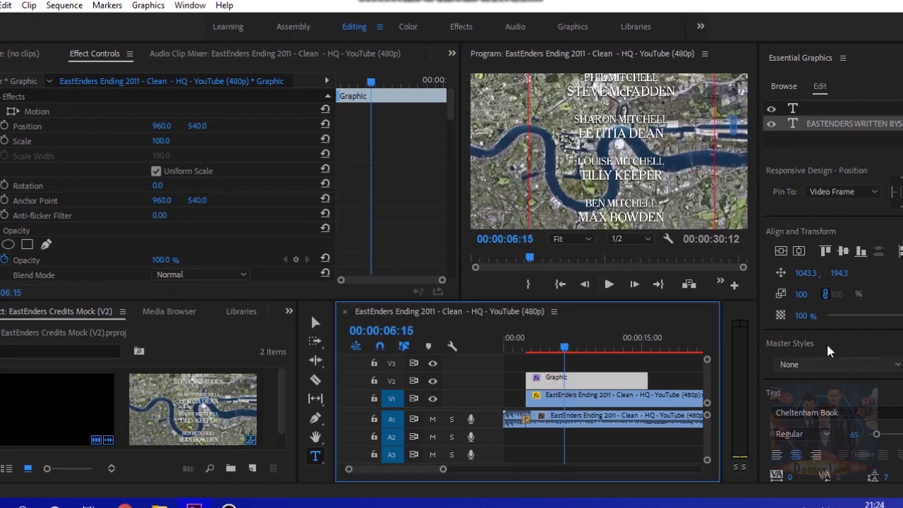
scroll(840, 335, "down", 6)
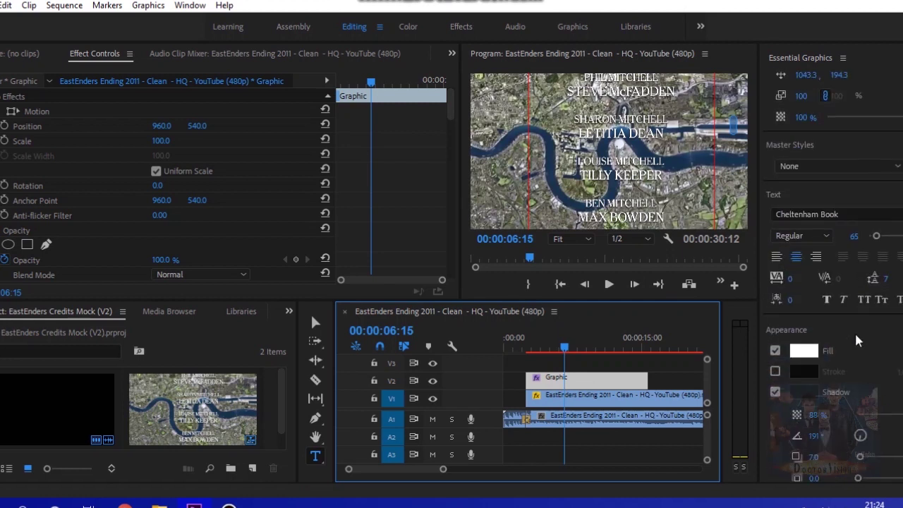
scroll(846, 342, "down", 1)
left_click(775, 363)
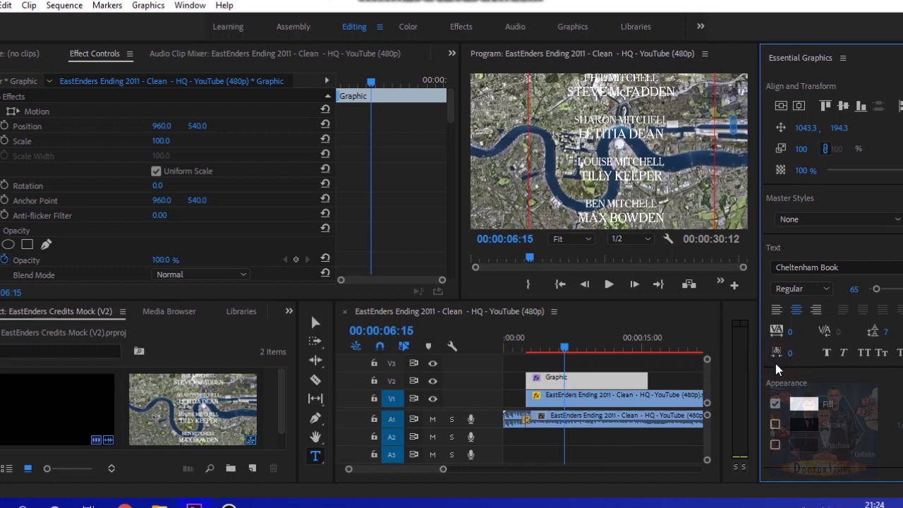
left_click(775, 446)
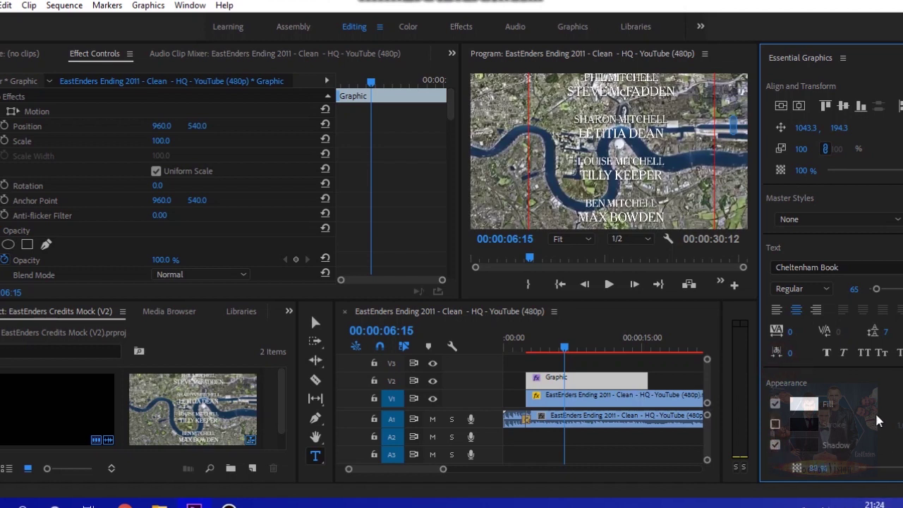
scroll(846, 416, "down", 3)
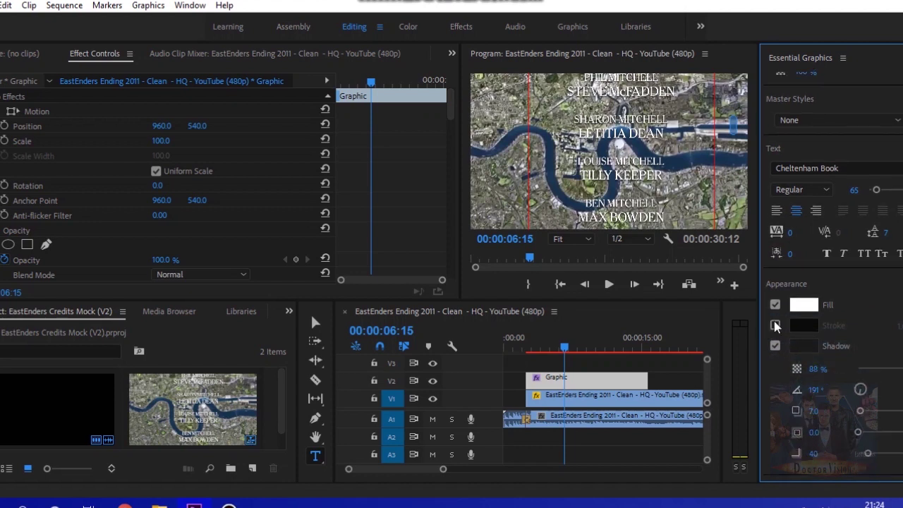
left_click_drag(868, 455, 863, 431)
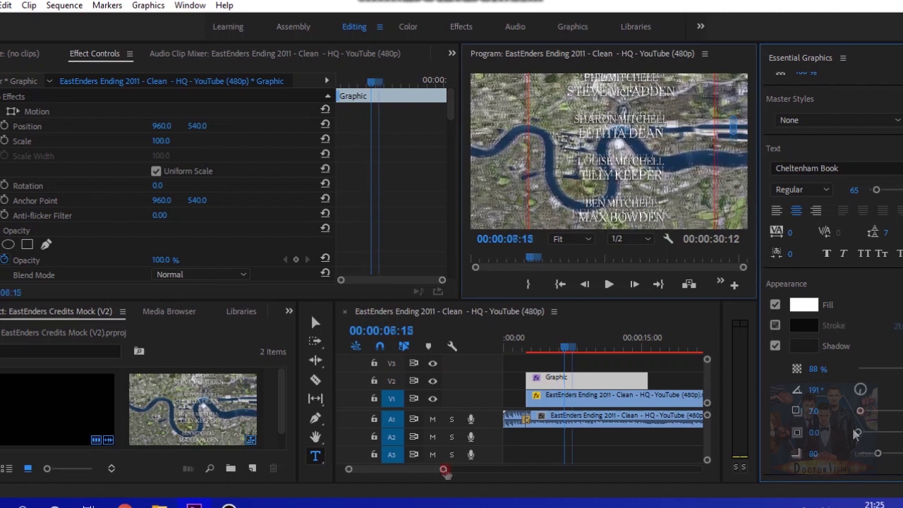
left_click_drag(443, 469, 464, 469)
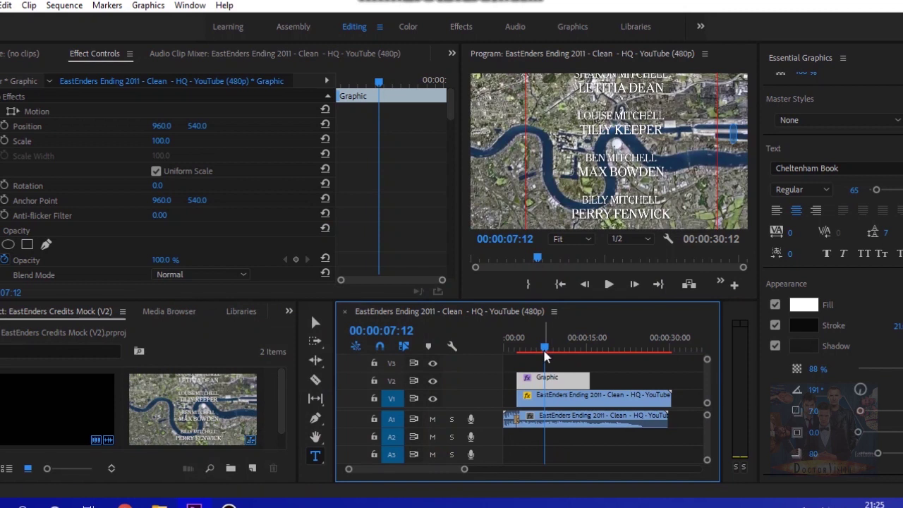
left_click_drag(545, 347, 576, 347)
Preview the credits to the last one, then select only the V2 credits graphic clip.
left_click(608, 285)
left_click(608, 285)
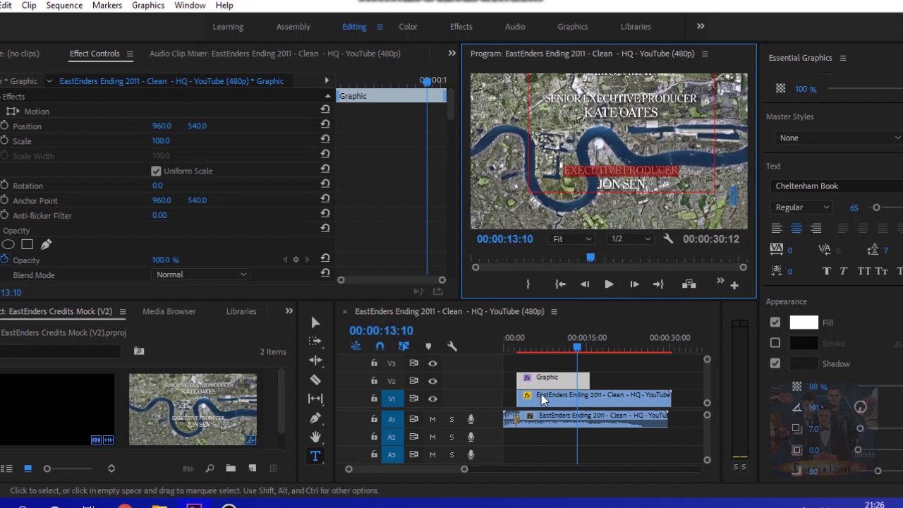
left_click(615, 382)
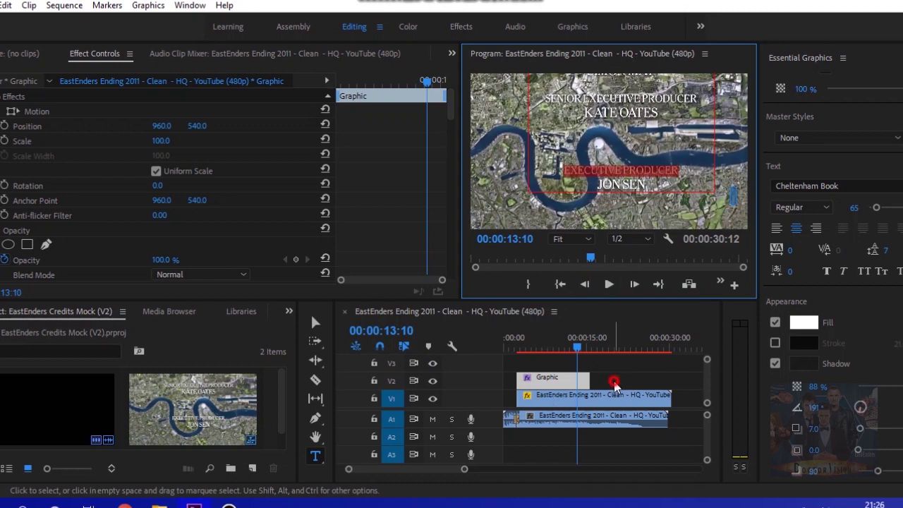
left_click(567, 382)
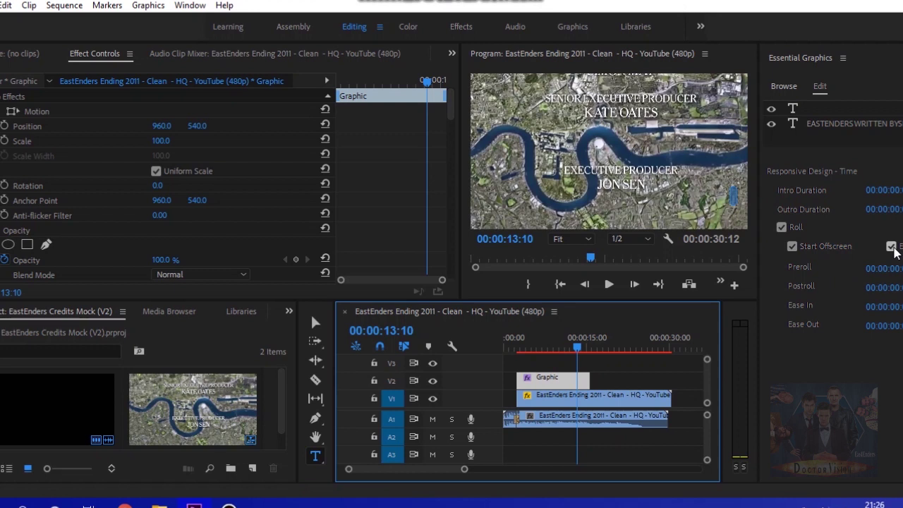
Stop the credits rolling off screen and move the playhead to 00:00:14:05.
left_click(892, 247)
key("space")
left_click(586, 346)
left_click_drag(585, 345, 577, 346)
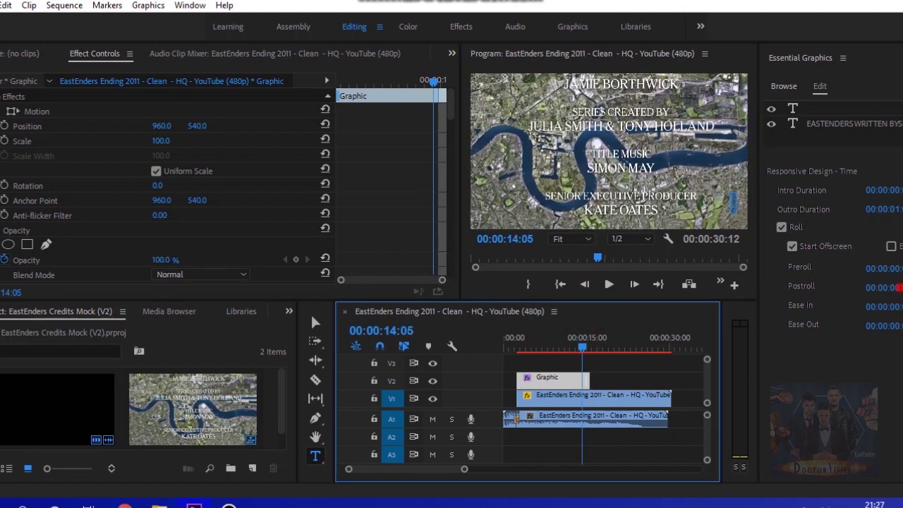
Set the roll's Postroll to 00:00:01 and preview the result.
left_click(898, 286)
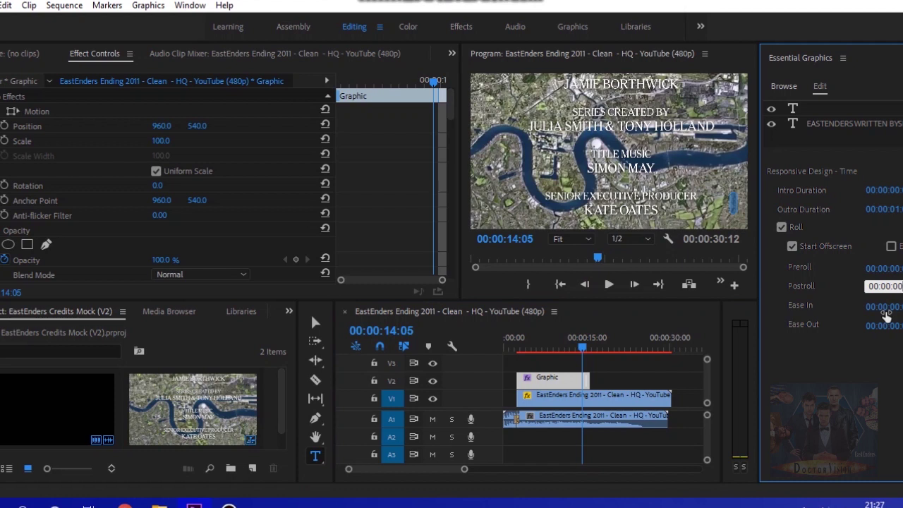
key("Return")
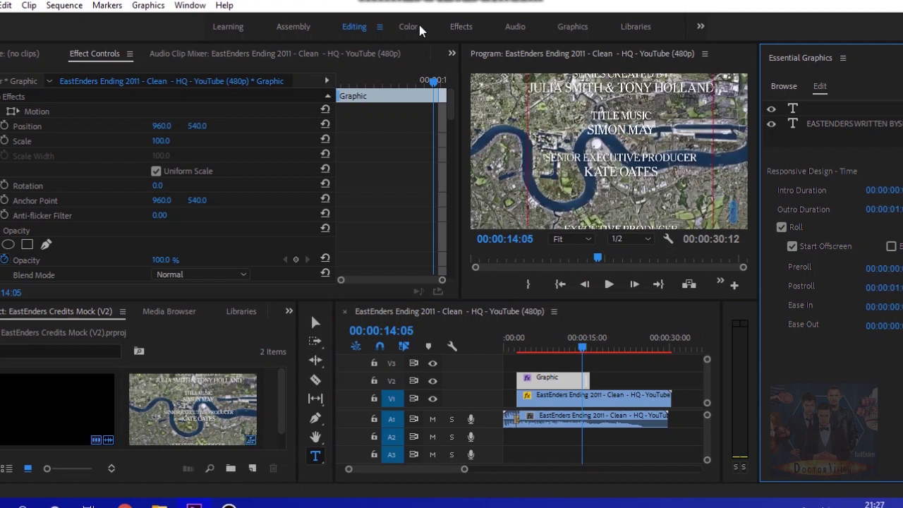
left_click(608, 284)
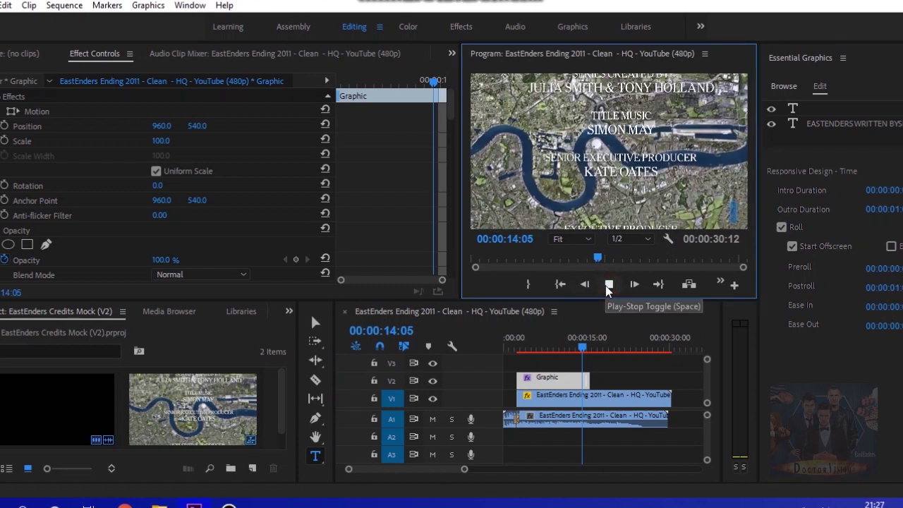
left_click(608, 284)
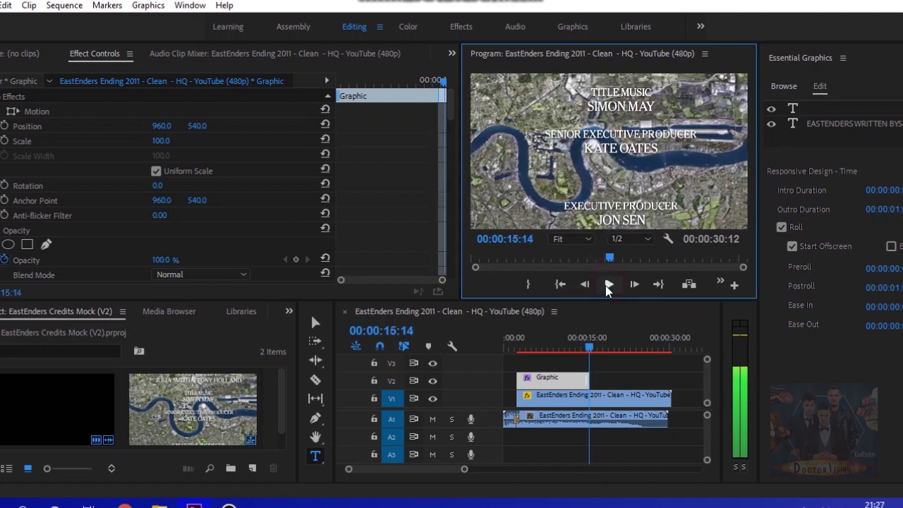
Select the credit text in the Program monitor and nudge it up five times with Shift+Up.
key("=")
left_click(571, 213)
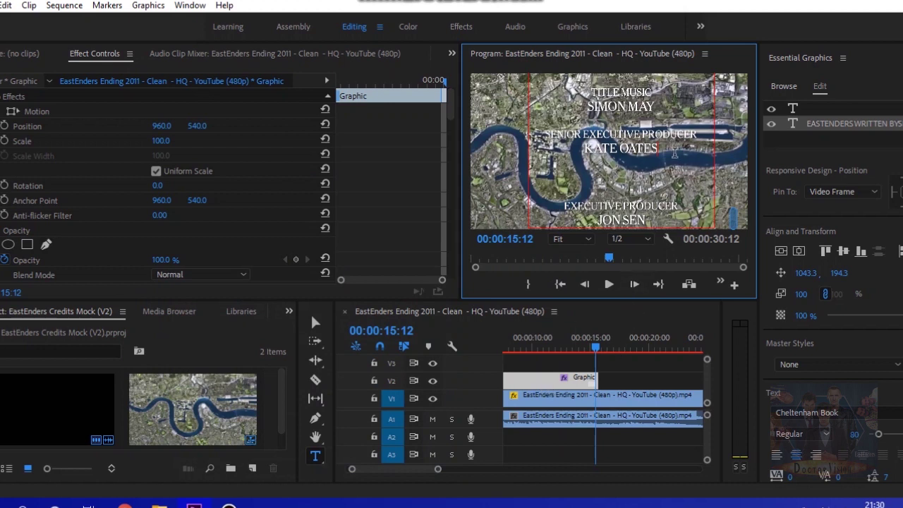
key("shift+Up")
key("shift+Up")
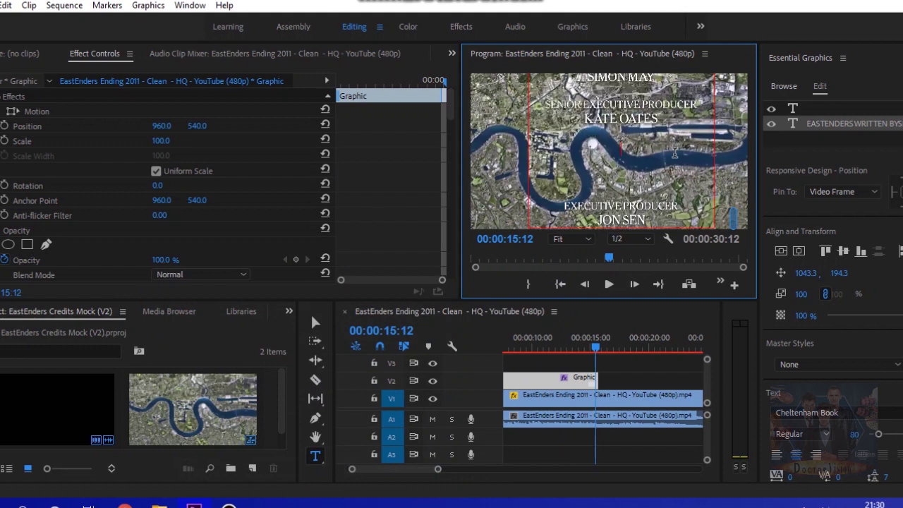
key("shift+Up")
key("shift+Up")
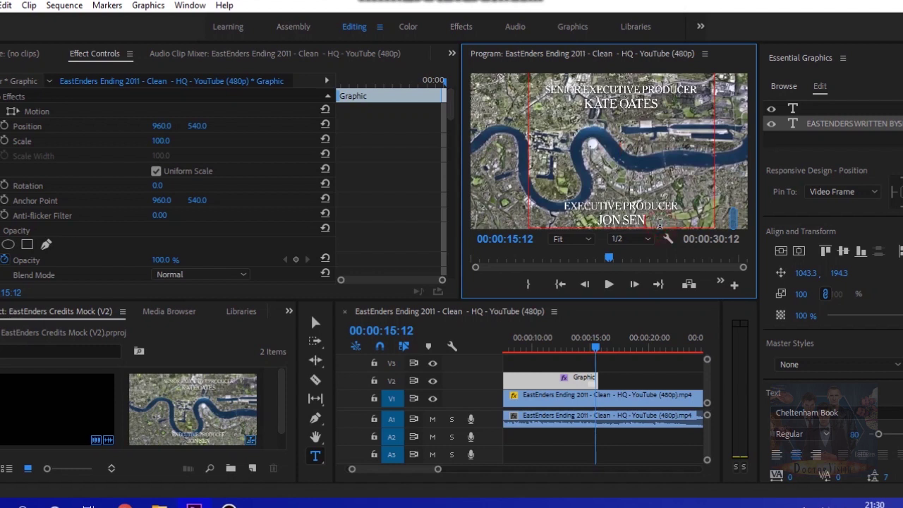
key("shift+Up")
key("shift+Up")
key("shift+Up")
key("shift+Up")
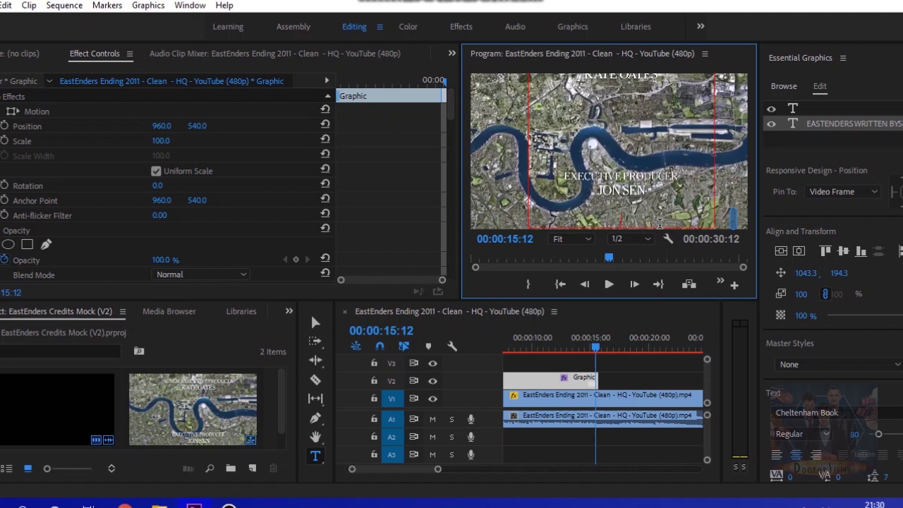
key("shift+Up")
key("shift+Up")
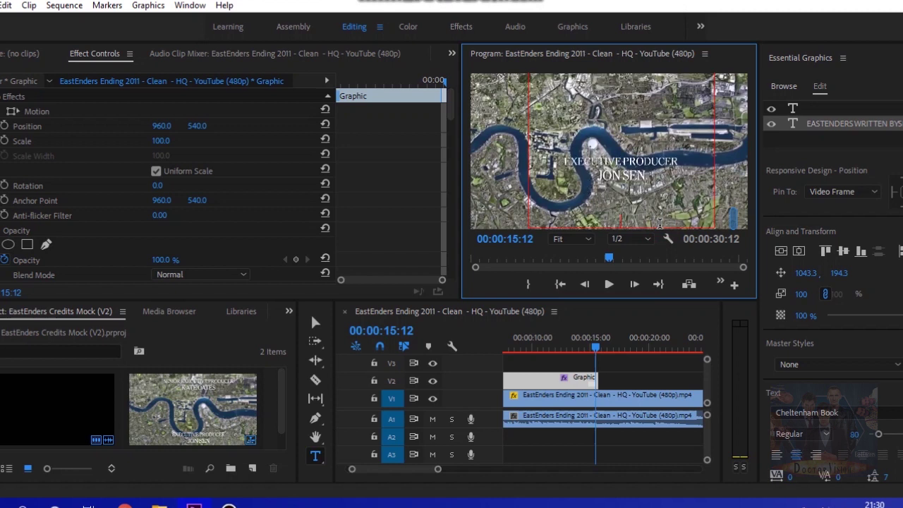
key("shift+Up")
key("shift+Up")
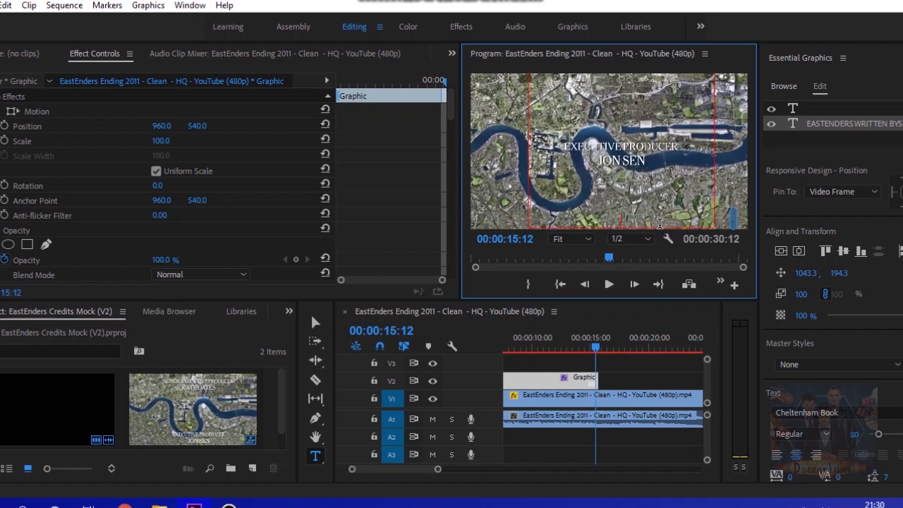
Replay the credits from 00:00:12:03 to check where the roll ends.
left_click(577, 341)
left_click(557, 337)
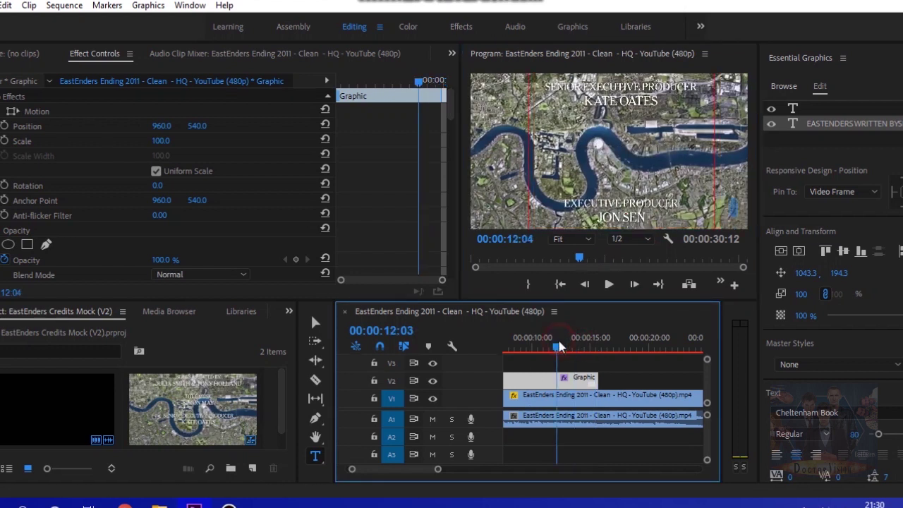
left_click(608, 285)
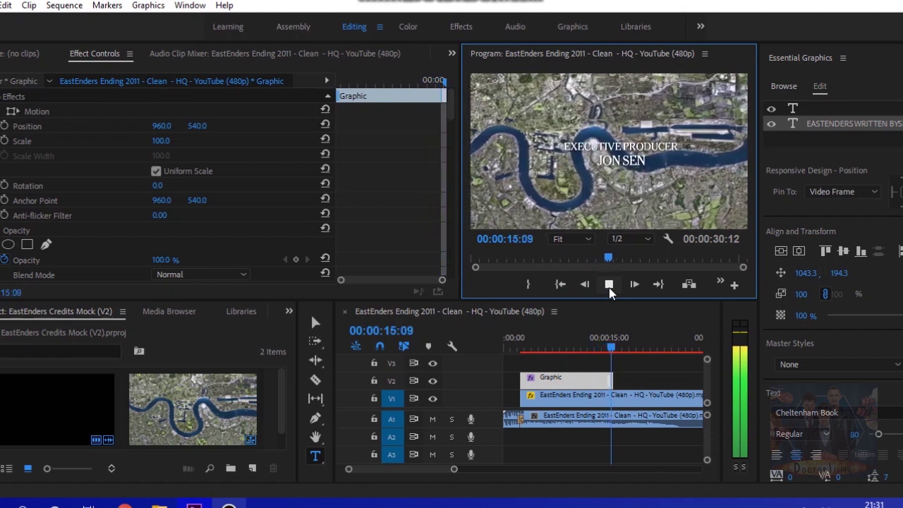
left_click(609, 287)
Trim one second off the V2 credits clip's end and replay the shortened roll.
left_click(604, 363)
left_click_drag(611, 381, 596, 384)
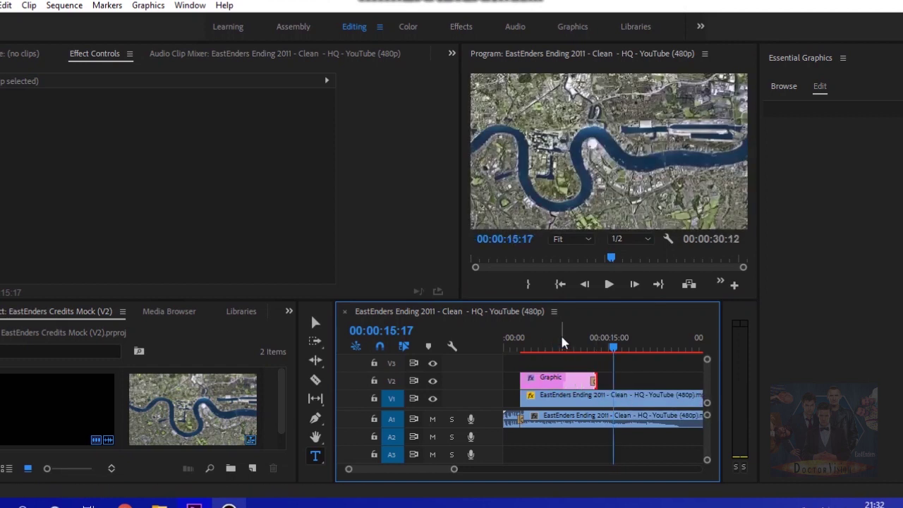
left_click(560, 339)
left_click_drag(570, 347, 581, 349)
left_click(608, 284)
left_click(608, 284)
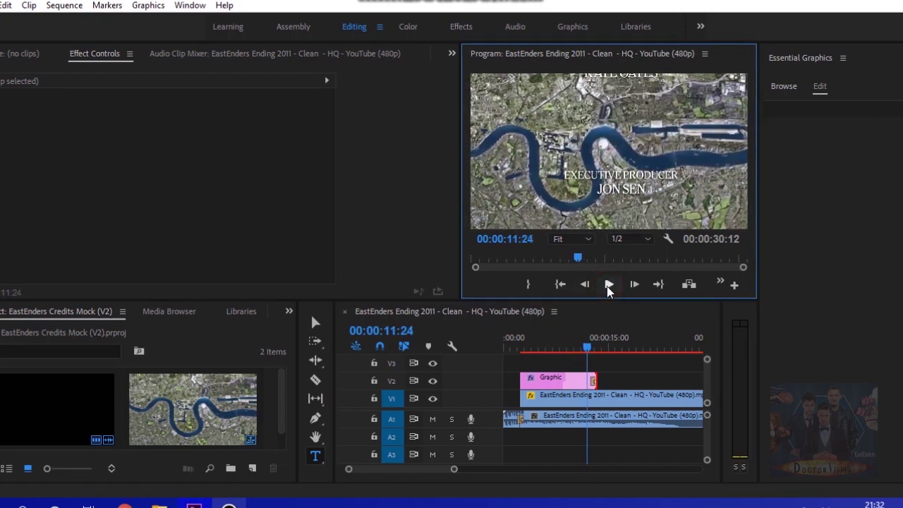
left_click(609, 284)
left_click(607, 285)
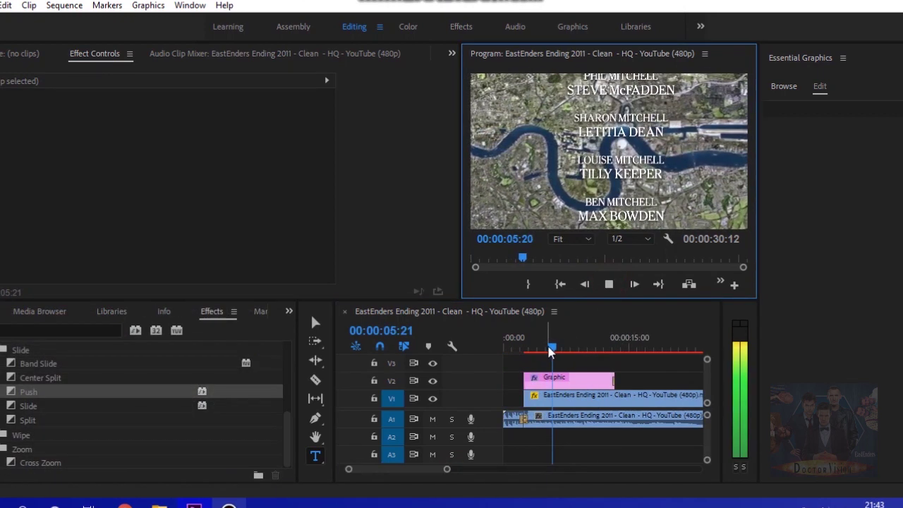
left_click_drag(549, 345, 564, 343)
left_click(610, 283)
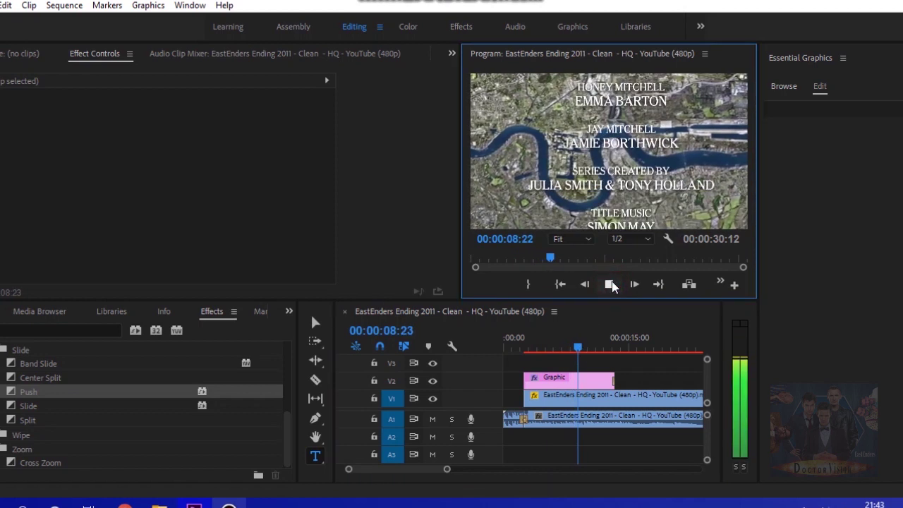
left_click(611, 284)
left_click(611, 284)
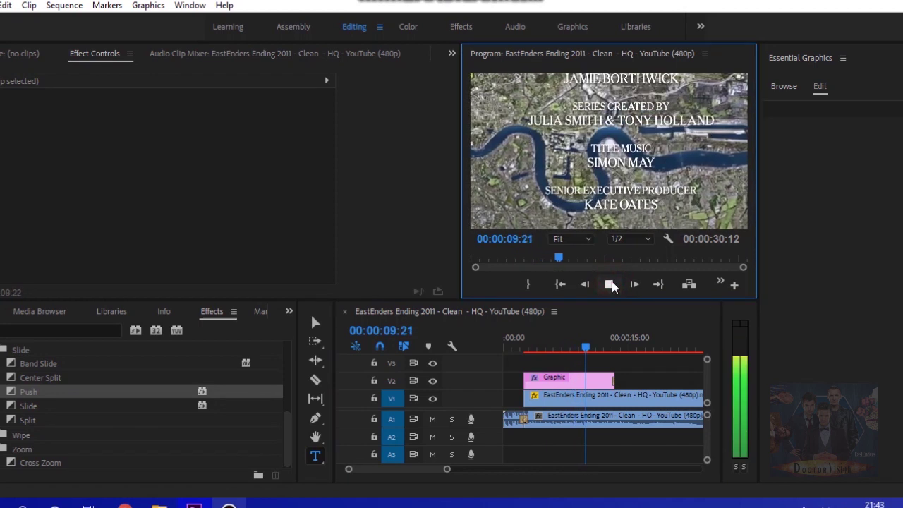
left_click(611, 284)
left_click(572, 87)
left_click(611, 284)
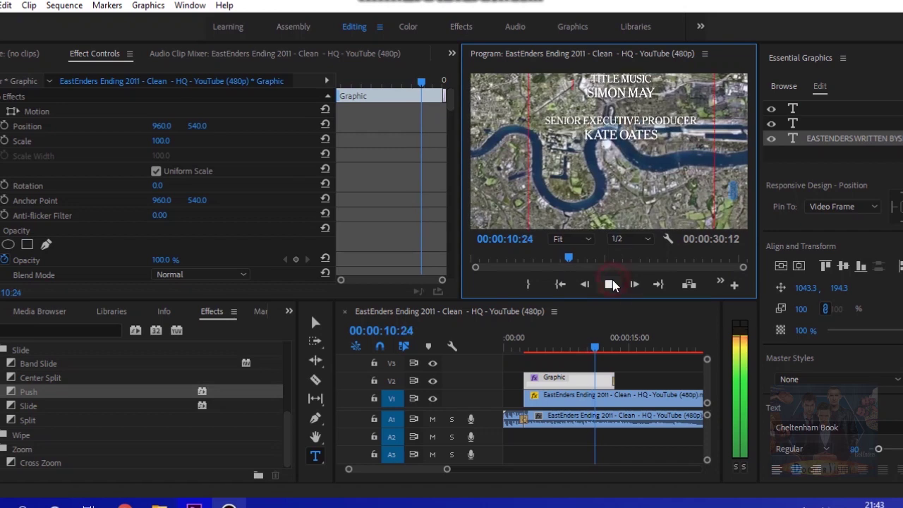
left_click(611, 284)
left_click(611, 283)
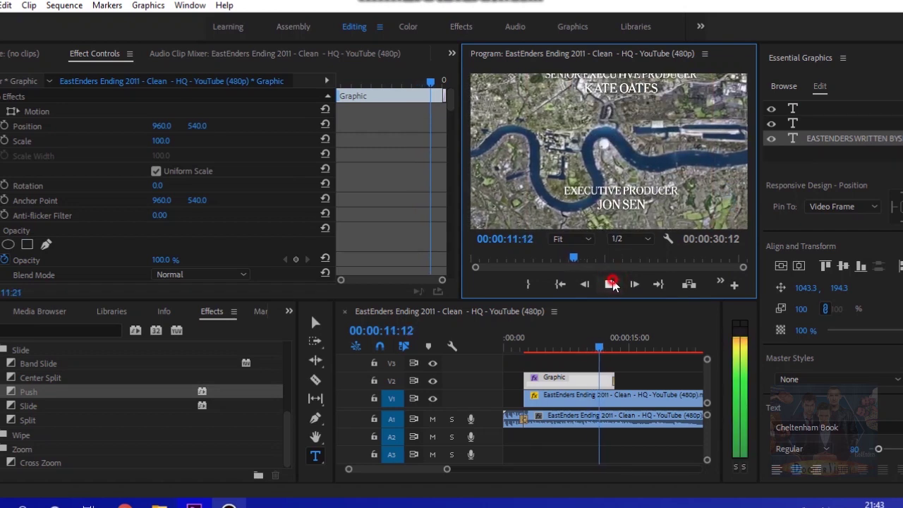
left_click(611, 284)
left_click(611, 284)
left_click(612, 280)
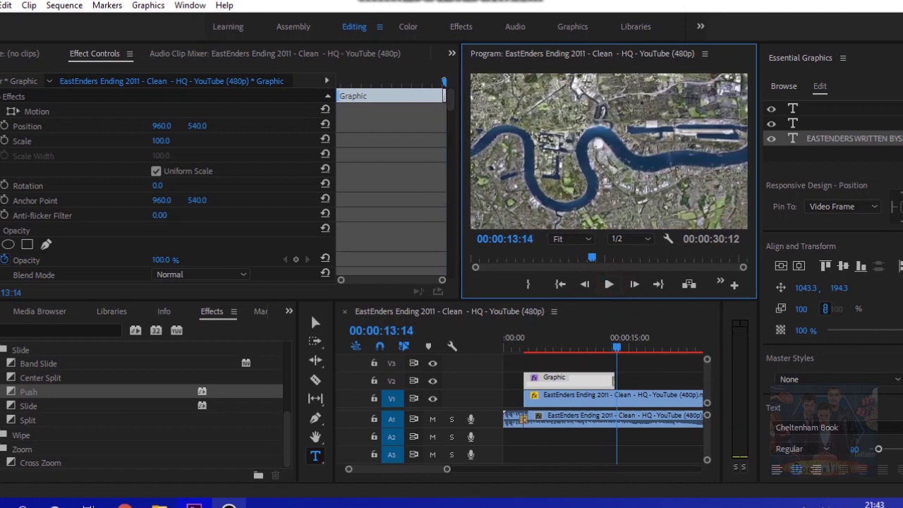
Open the Export Settings dialog through File > Export > Media.
key("alt+f")
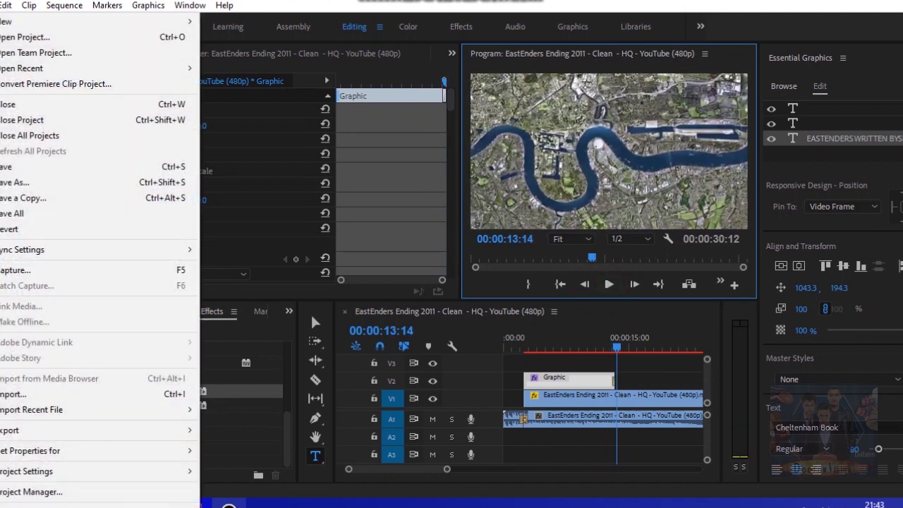
left_click(77, 431)
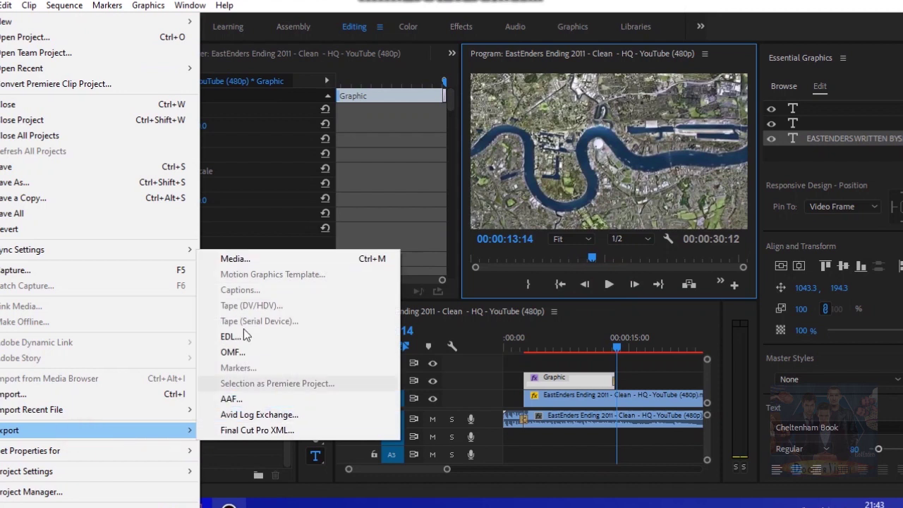
left_click(233, 259)
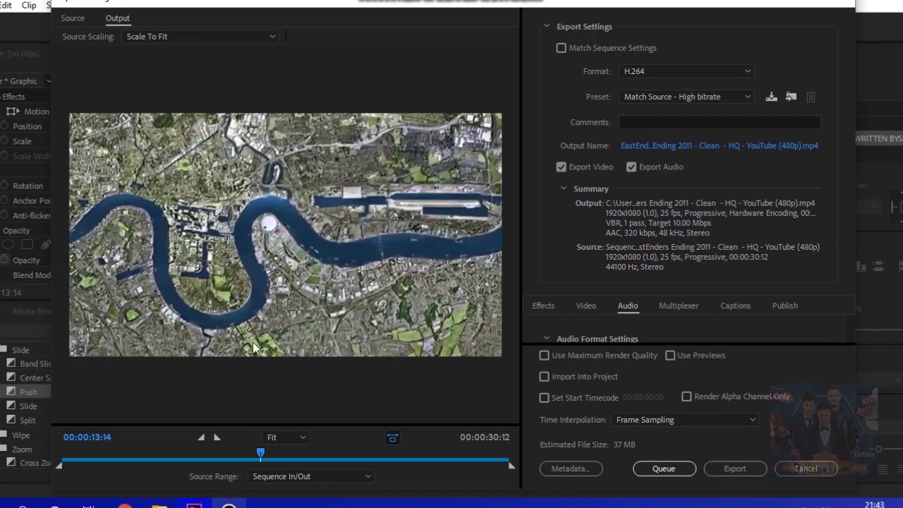
left_click_drag(259, 455, 150, 452)
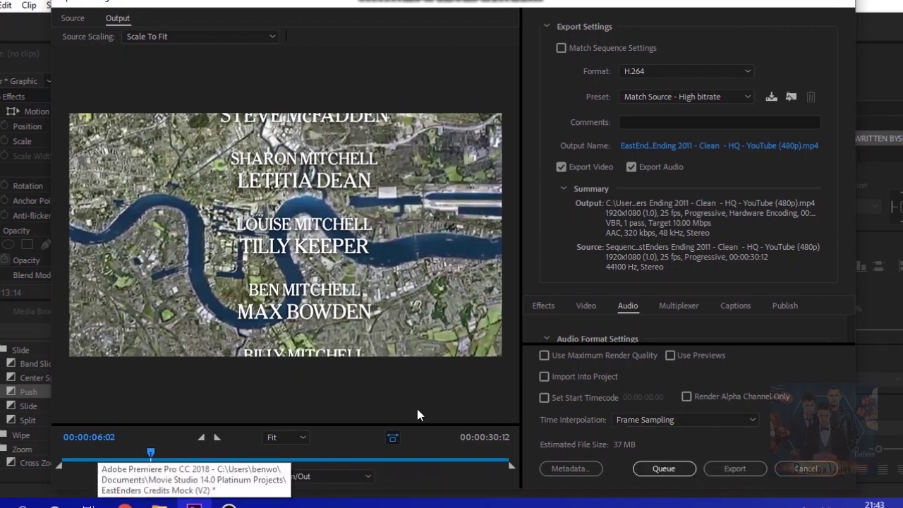
mouse_move(159, 505)
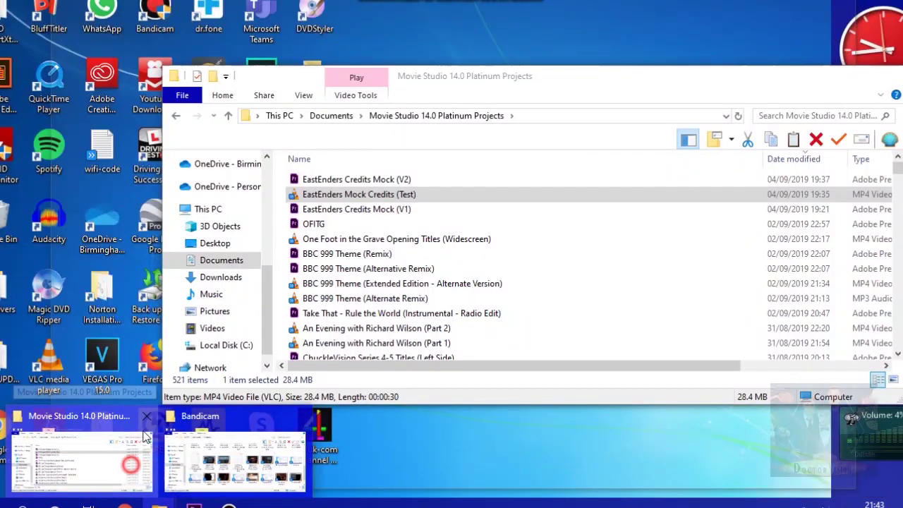
Switch to the Movie Studio 14.0 Platinum Projects folder holding EastEnders Mock Credits (Test).
left_click(81, 459)
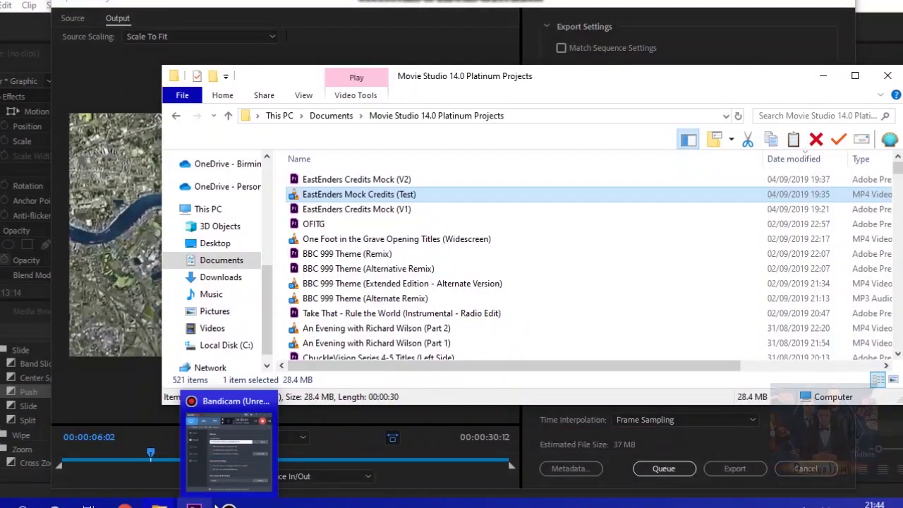
Switch back to Premiere Pro's Export Settings window, still H.264 at Match Source – High bitrate.
left_click(194, 501)
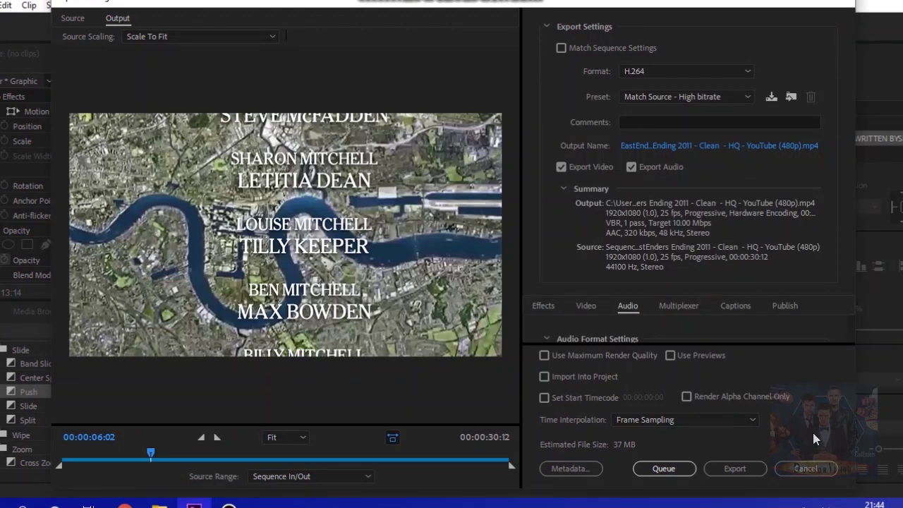